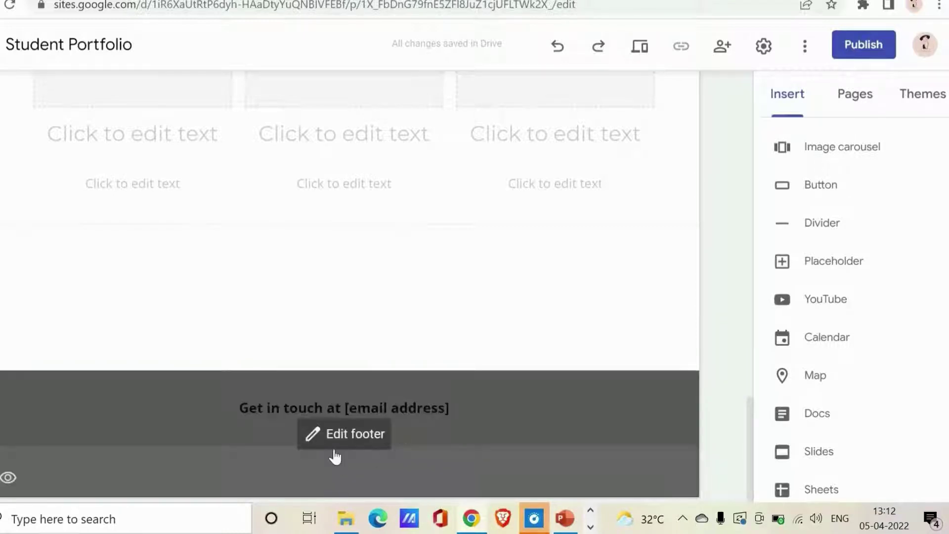
Edit the page footer and delete the "[email address]" placeholder so the text reads "Get in touch at"
left_click(333, 450)
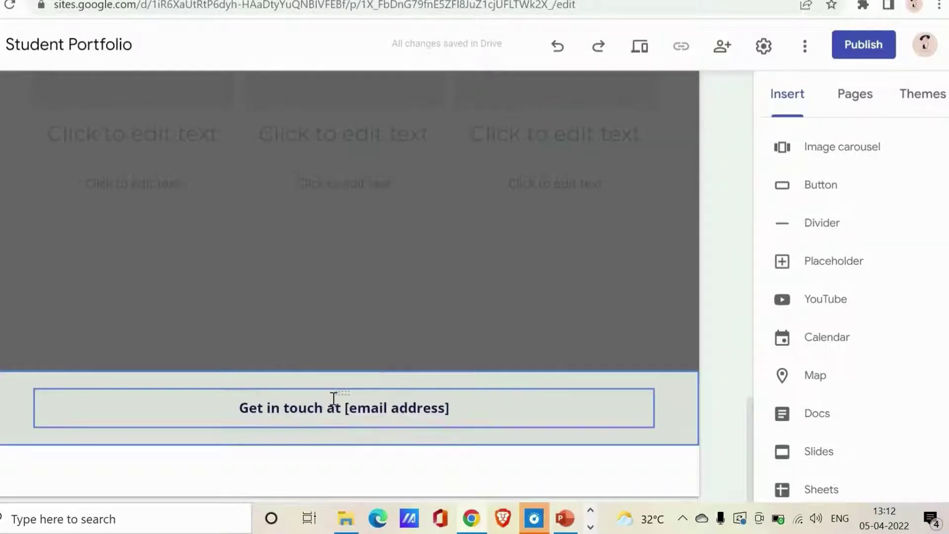
left_click(416, 418)
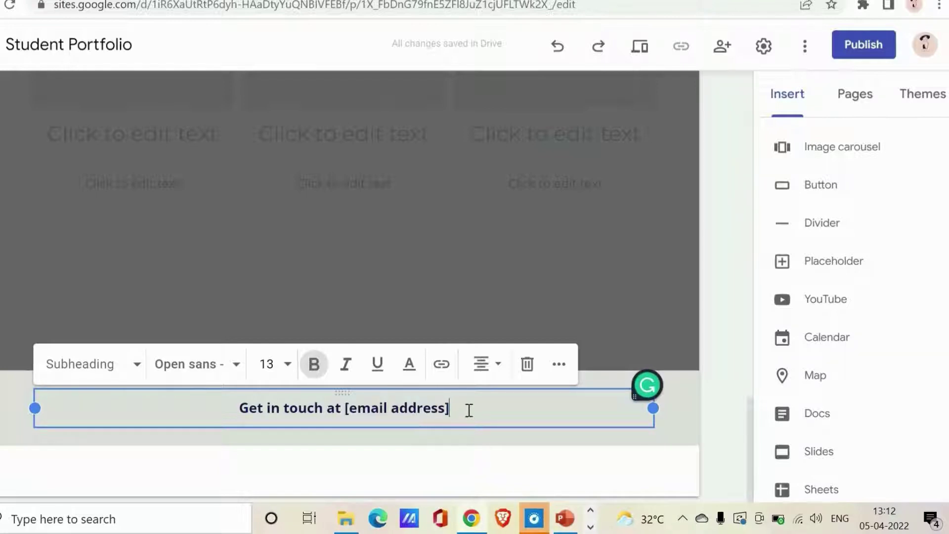
key("BackSpace")
key("BackSpace")
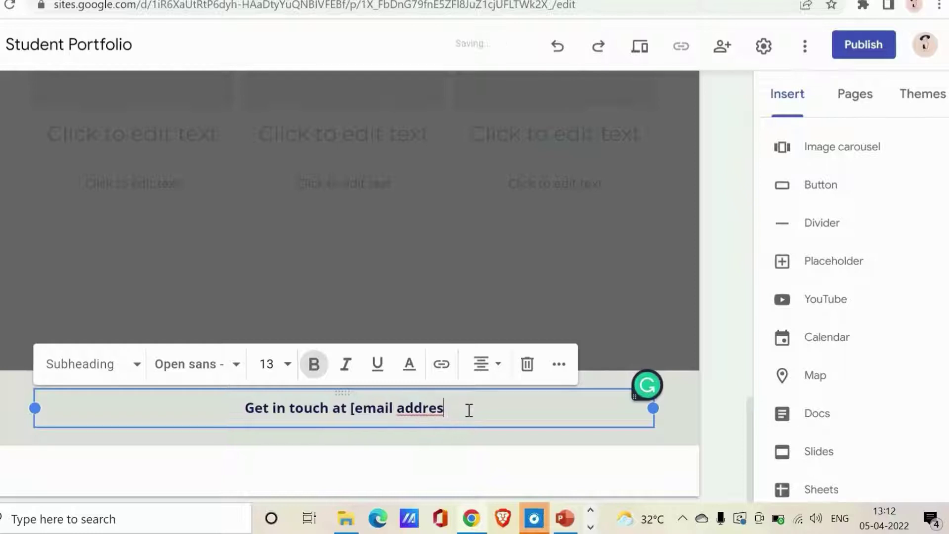
key("BackSpace")
key("BackSpace")
key("BackSpace")
key("BackSpace")
key("BackSpace")
key("BackSpace")
key("BackSpace")
key("BackSpace")
key("BackSpace")
key("BackSpace")
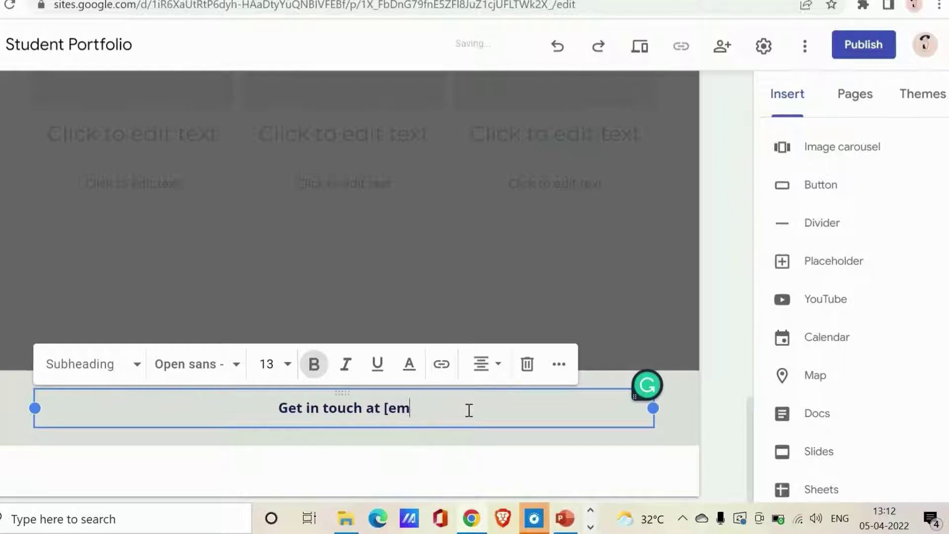
key("BackSpace")
key("BackSpace")
key("BackSpace")
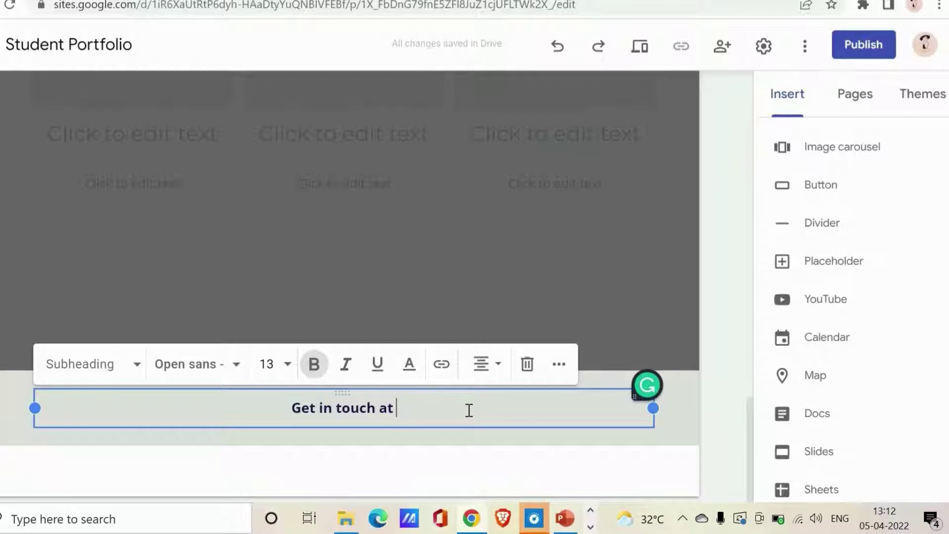
left_click(708, 121)
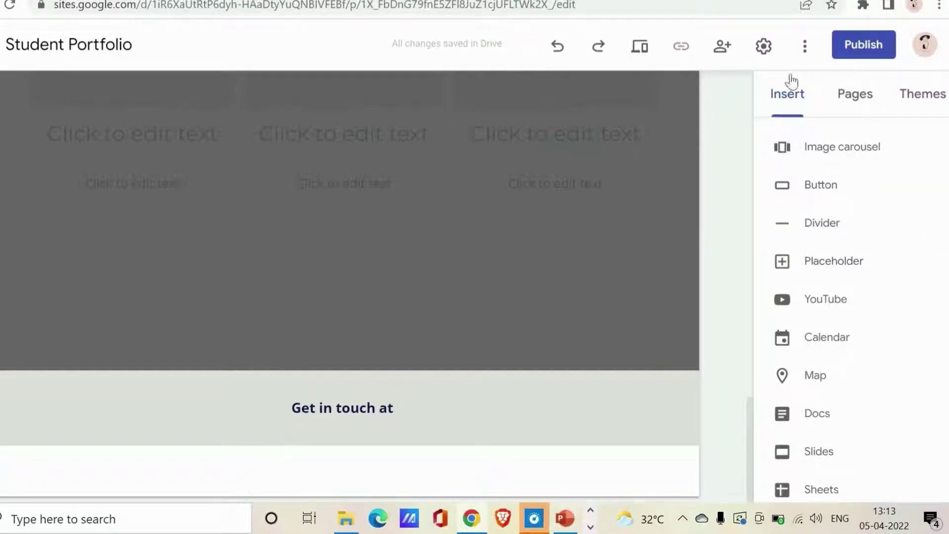
Set the site's announcement banner colour to blue #3c78d8 and turn on showing the banner
left_click(763, 47)
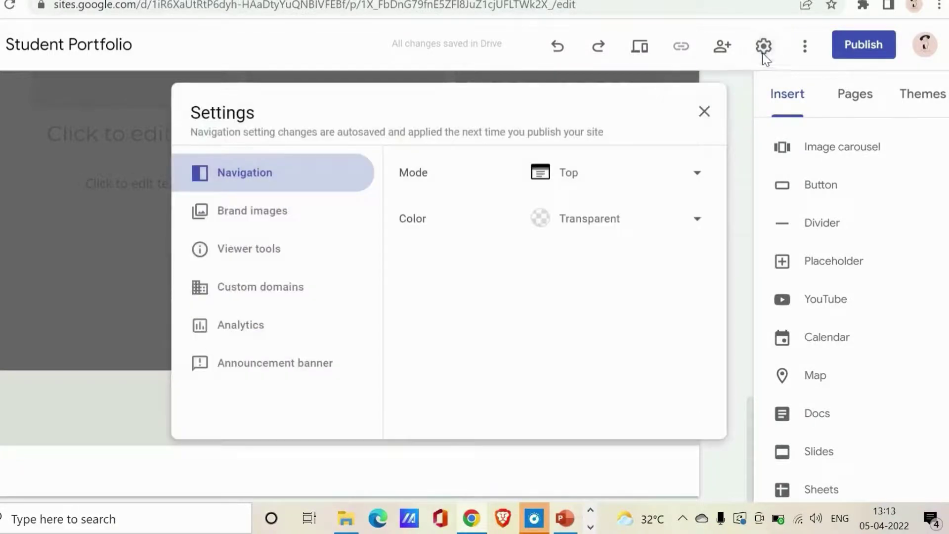
left_click(267, 366)
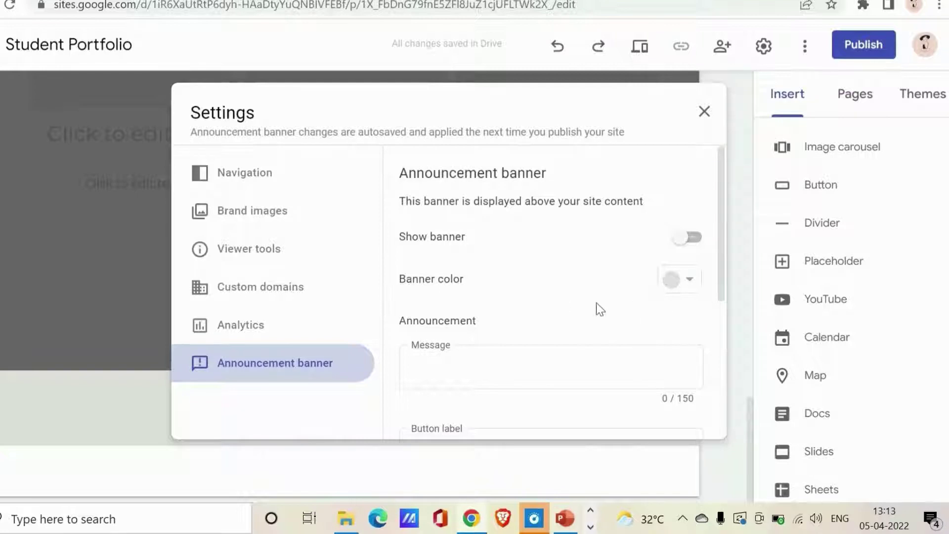
left_click(673, 287)
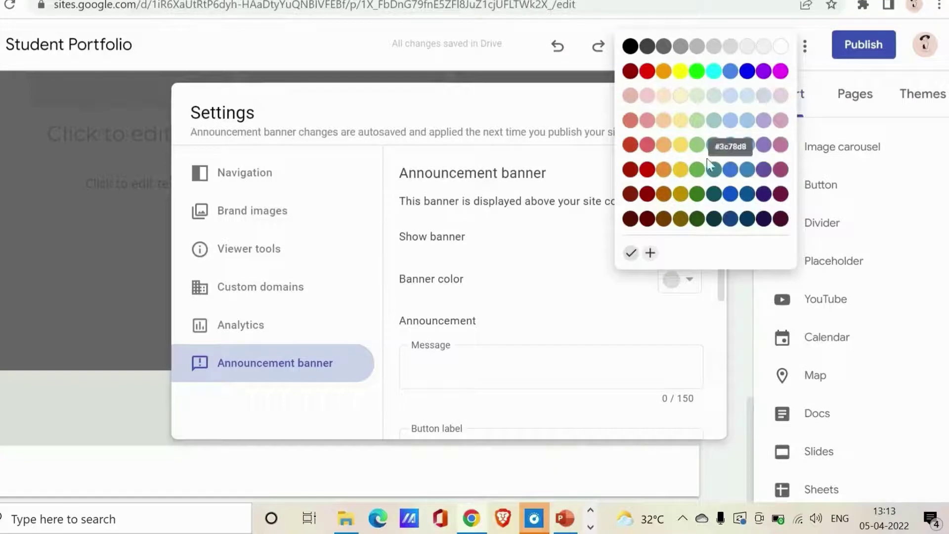
left_click(731, 174)
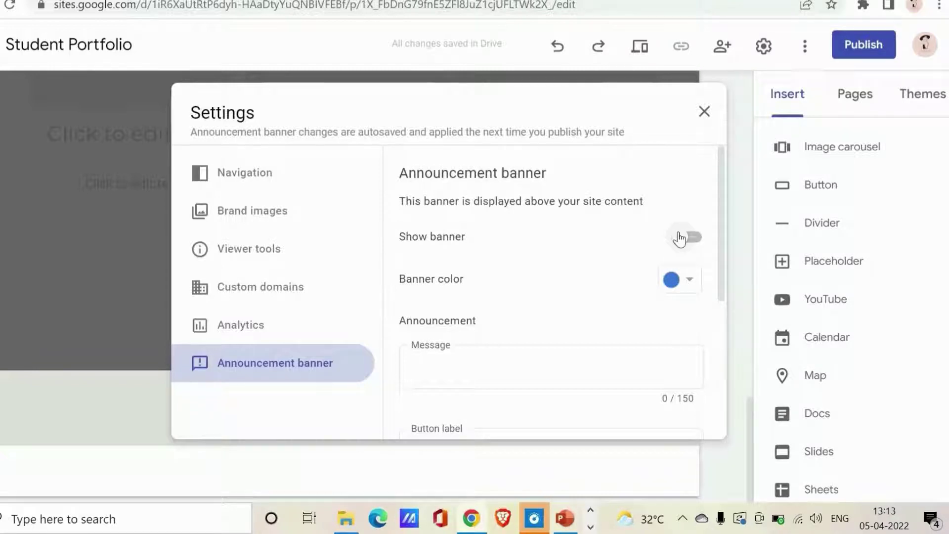
left_click(680, 243)
Enter "Hurry up! Enroll now and block your seats" as the announcement banner's message
scroll(715, 355, "down", 3)
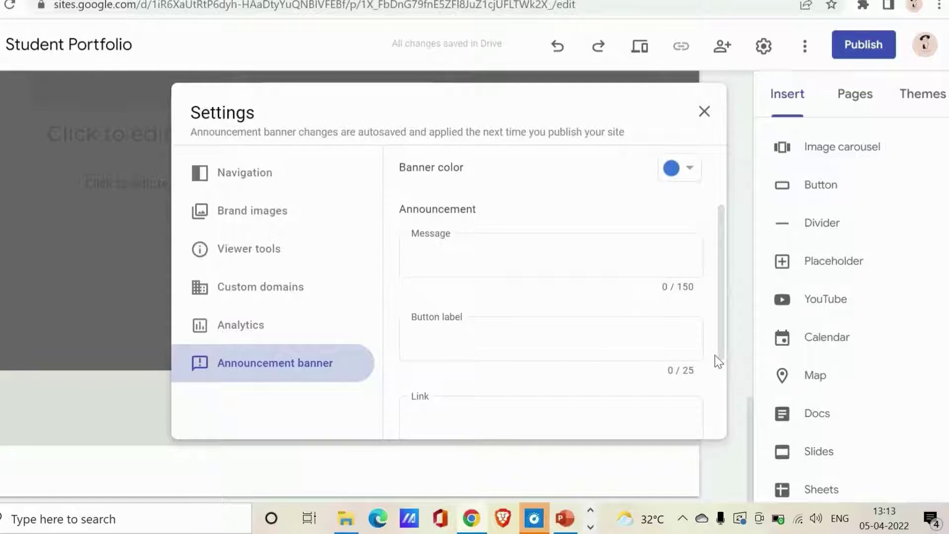
left_click(590, 259)
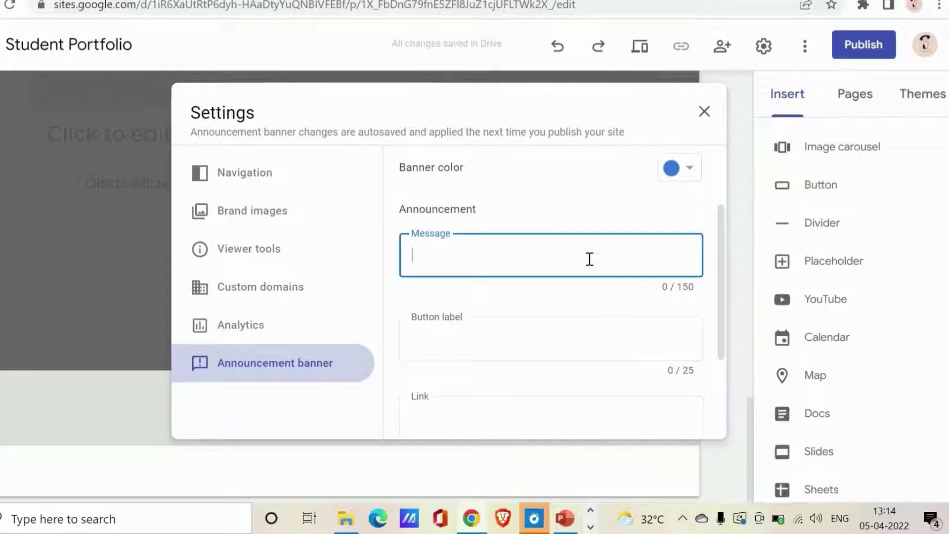
type("Hurry up! Enroll now and block your seats")
Set the announcement banner's button label to "Enroll Now"
left_click_drag(721, 329, 723, 364)
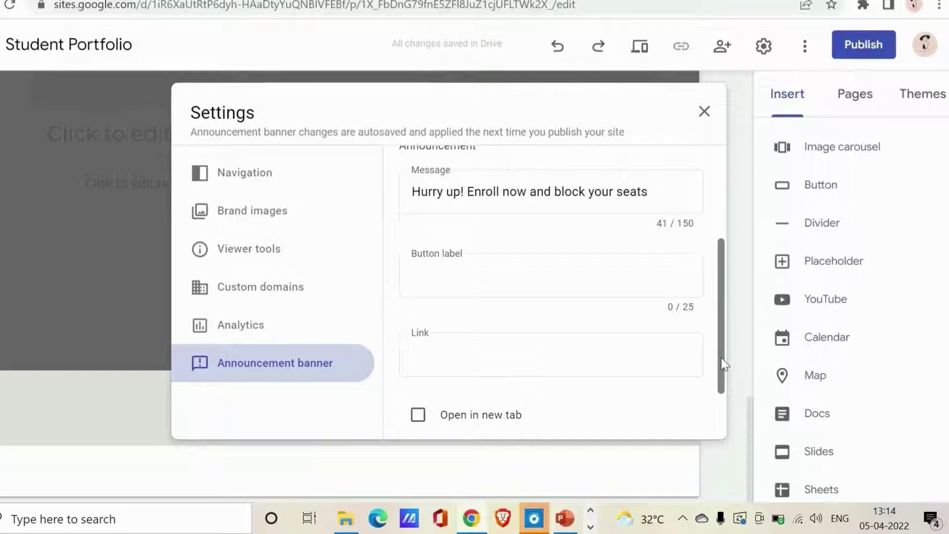
left_click(596, 277)
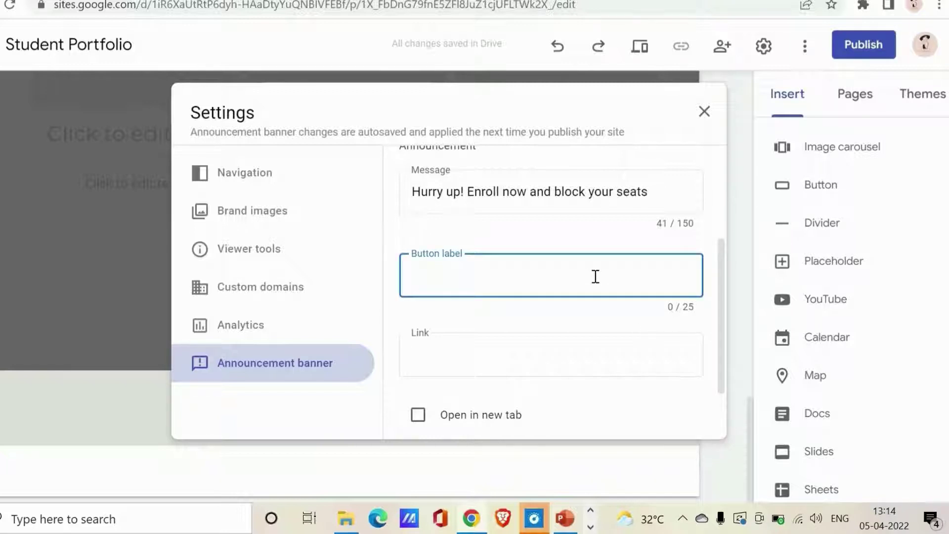
left_click(509, 371)
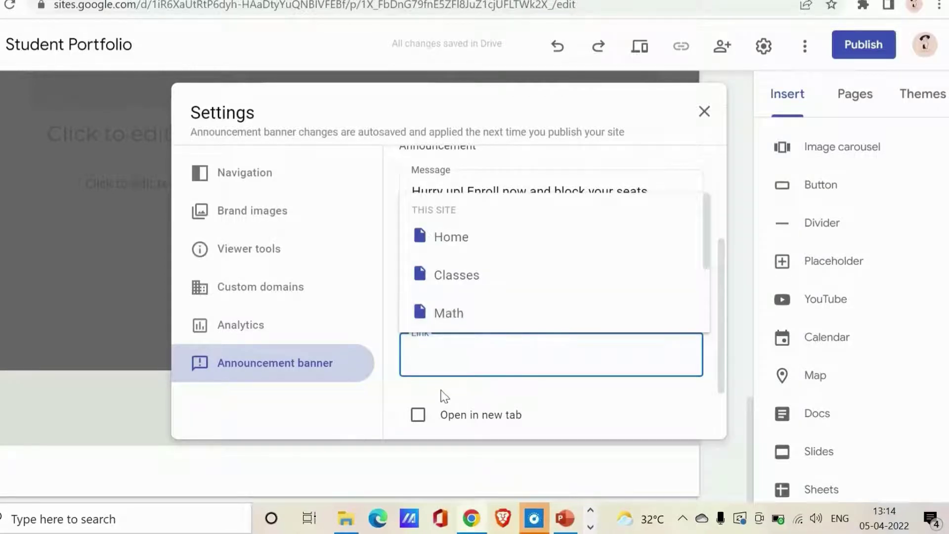
left_click(389, 320)
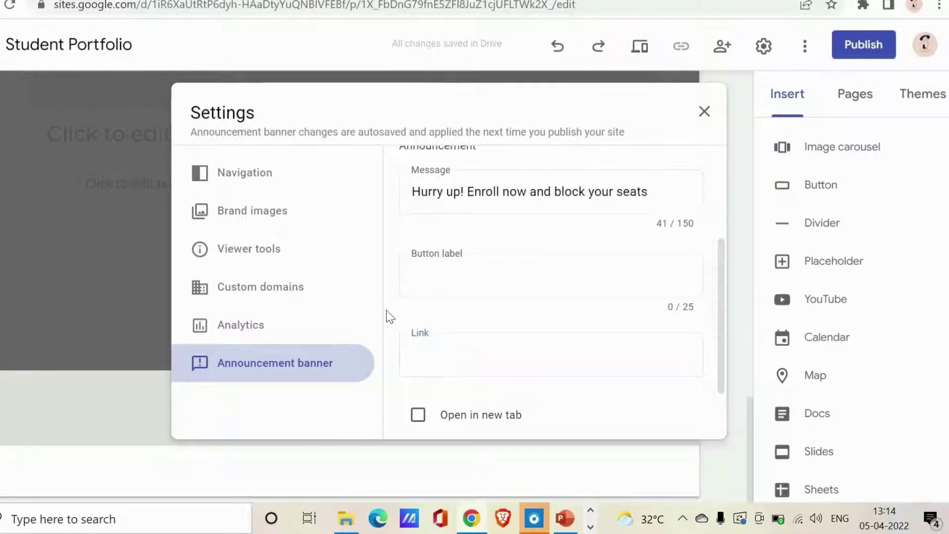
left_click(434, 291)
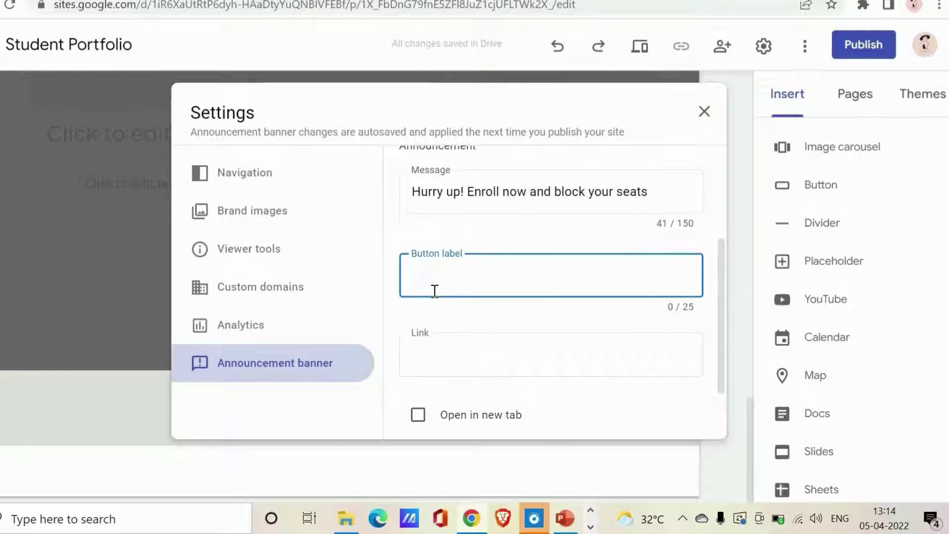
type("Enroll ")
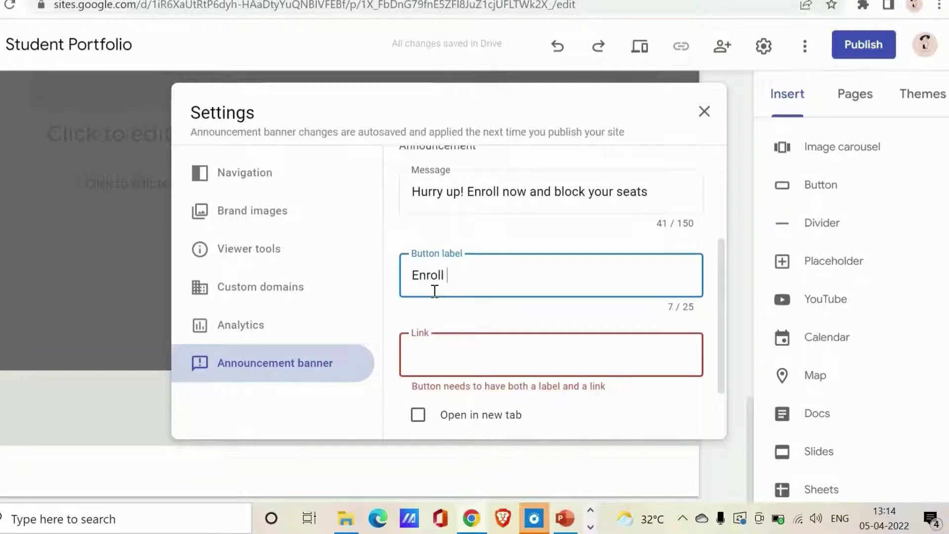
type("Noe")
key("BackSpace")
type("w")
Link the banner button to the Classes page, make it open in a new tab, and return to the page
left_click(453, 354)
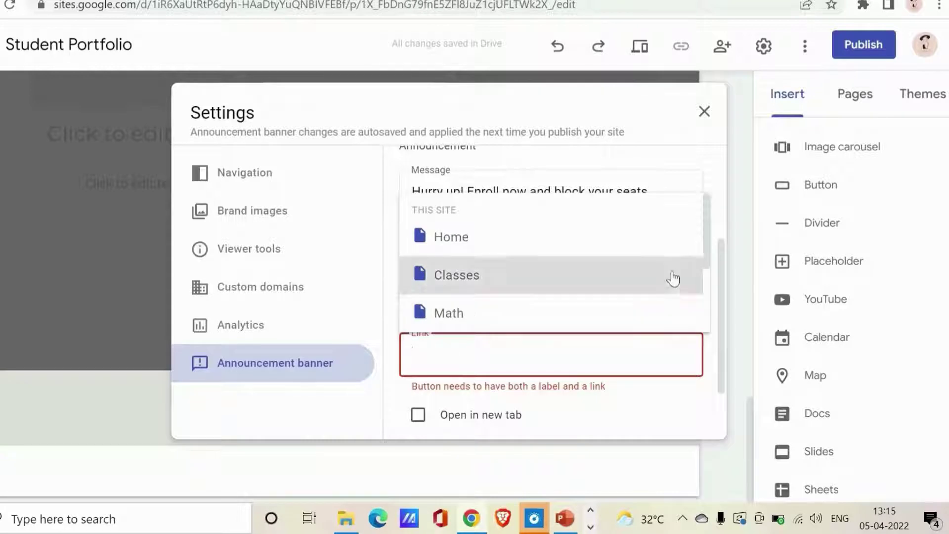
left_click_drag(706, 244, 710, 262)
scroll(691, 250, "up", 2)
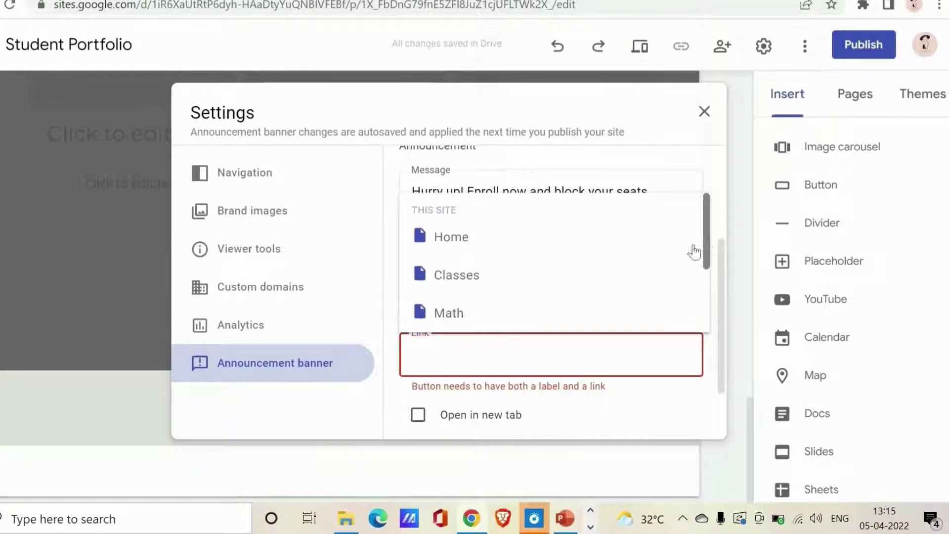
left_click(519, 277)
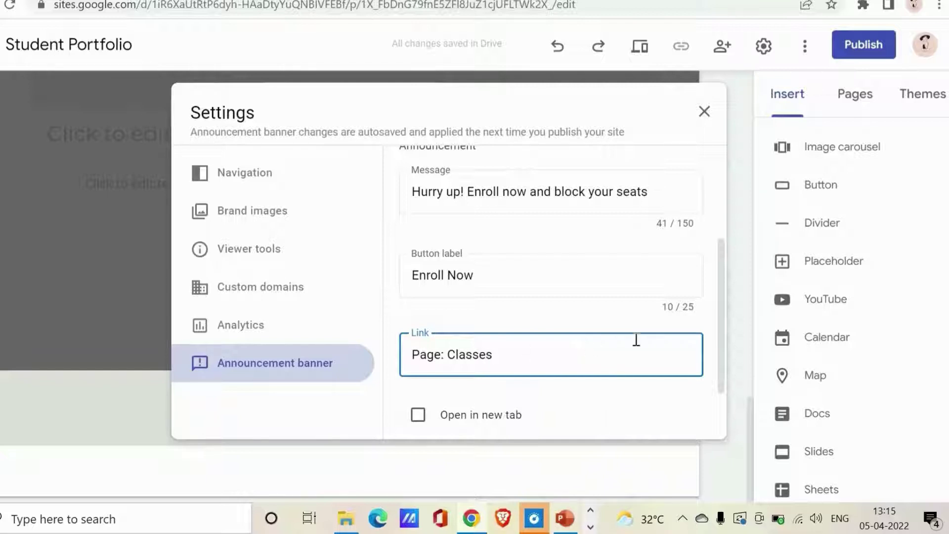
left_click(421, 417)
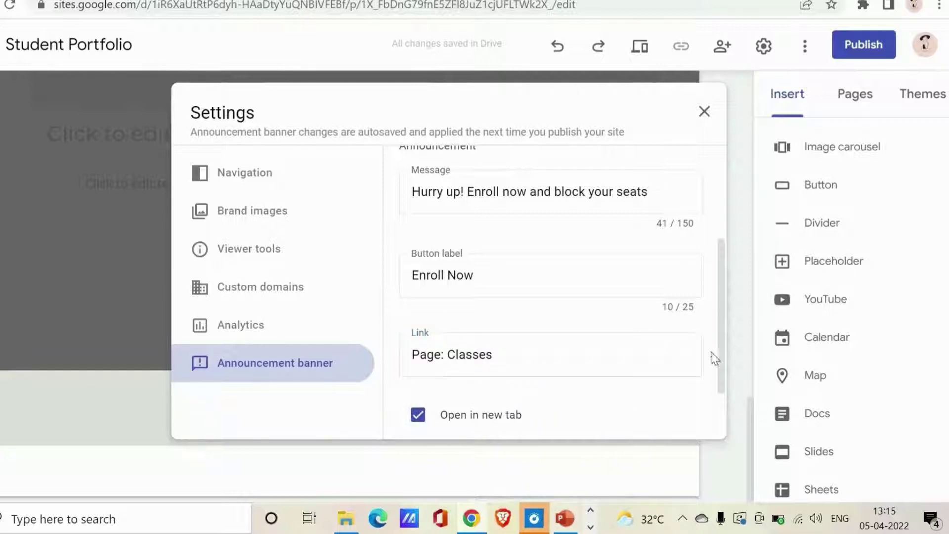
left_click_drag(716, 358, 716, 439)
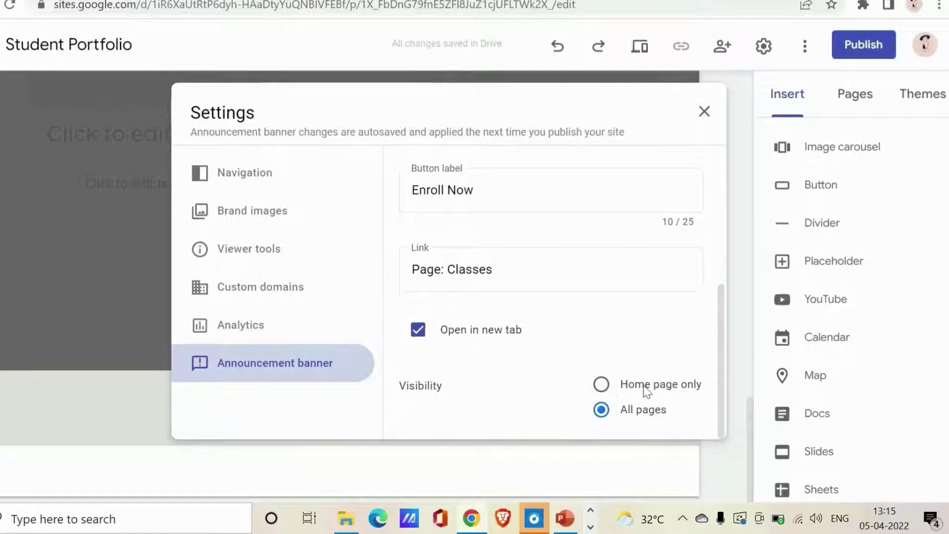
left_click(729, 373)
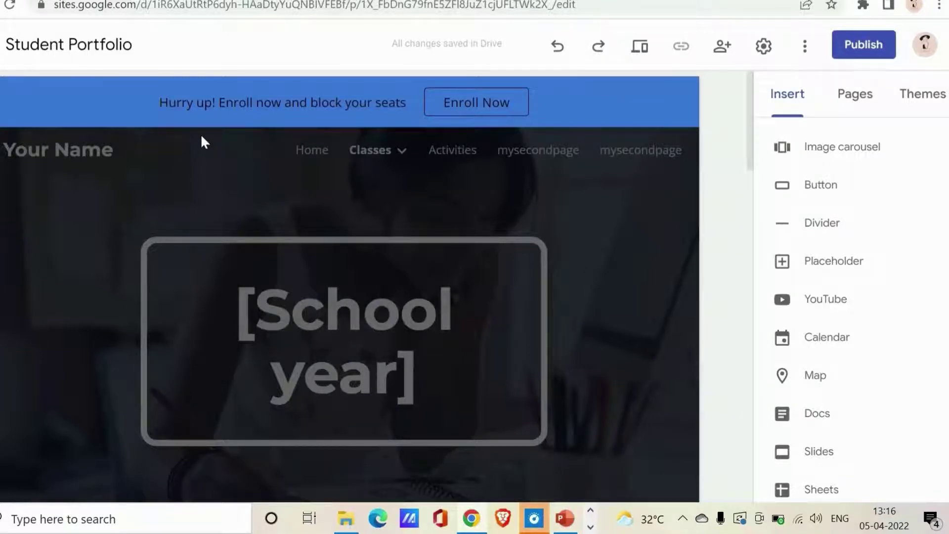
left_click(460, 100)
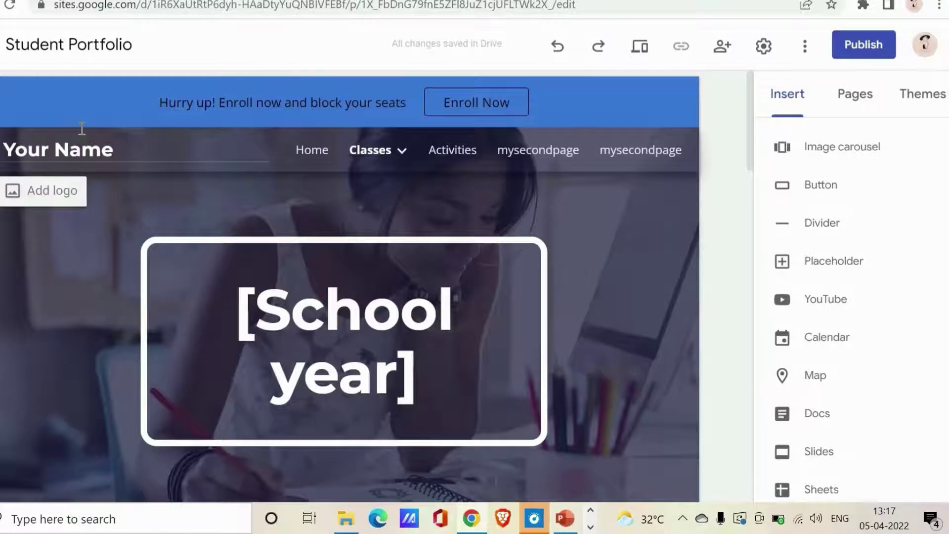
Add the LinkedIn icon as the site logo and give it the alt text "logo of company"
left_click(40, 198)
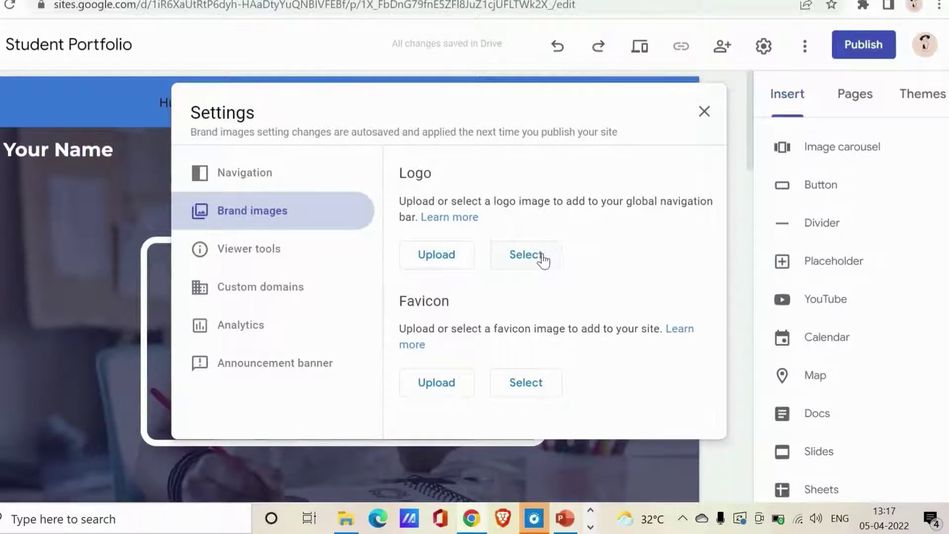
left_click(519, 260)
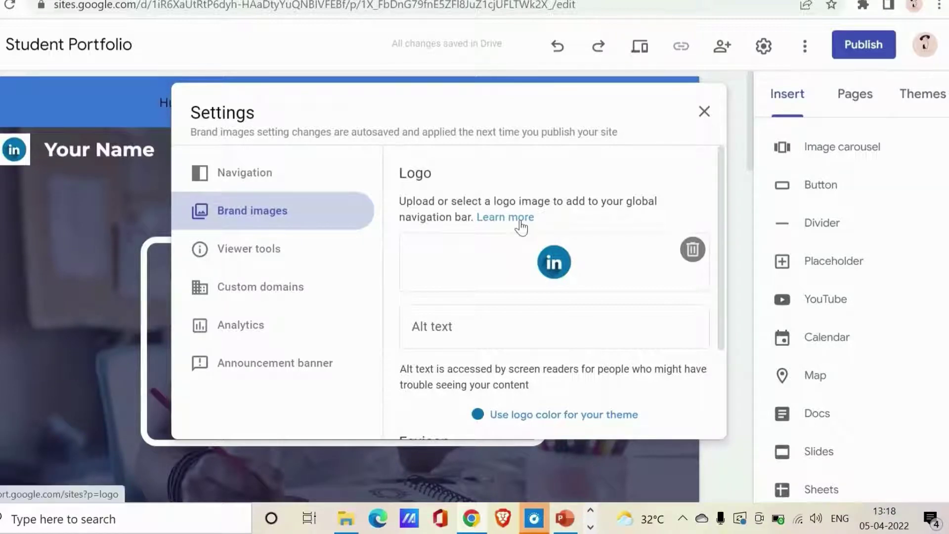
left_click(485, 319)
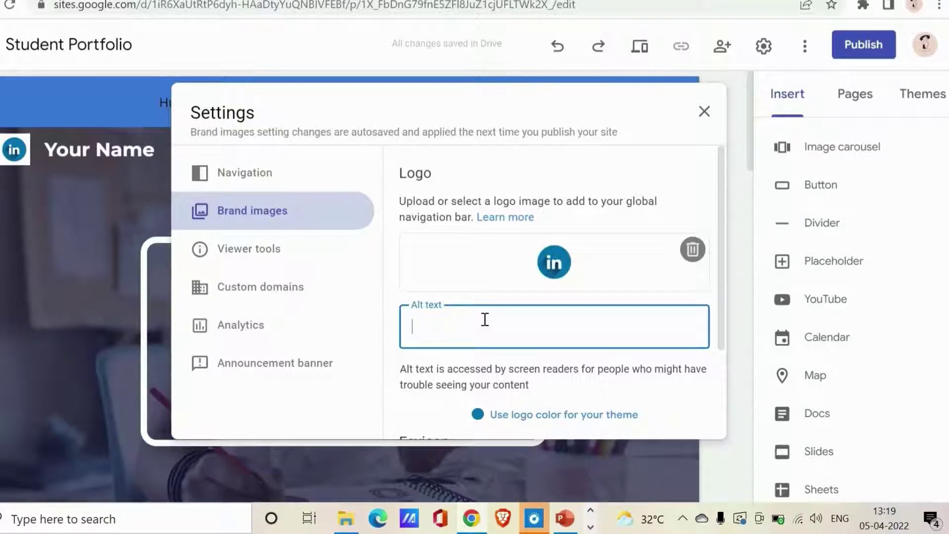
type("logo of company")
Apply the logo's colour to the site theme and close the settings
scroll(539, 306, "down", 3)
left_click(541, 290)
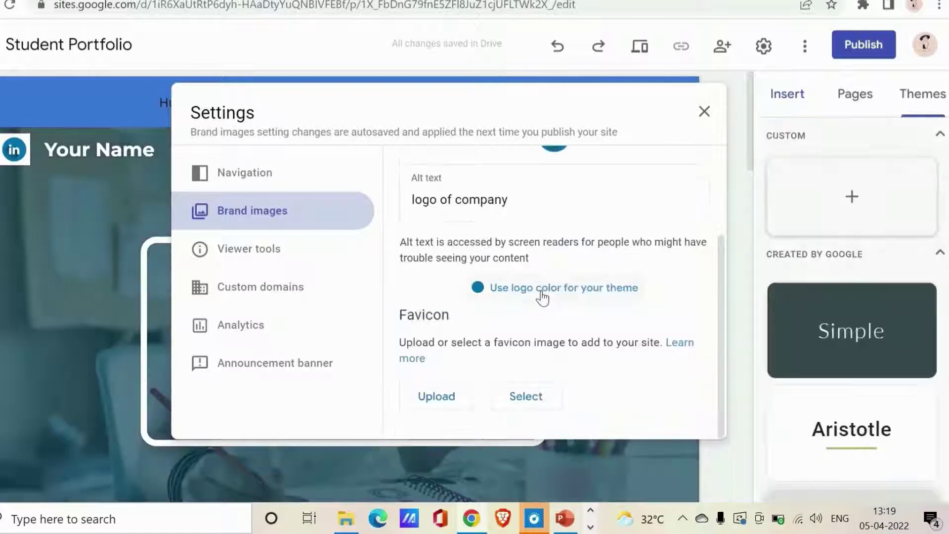
left_click(711, 115)
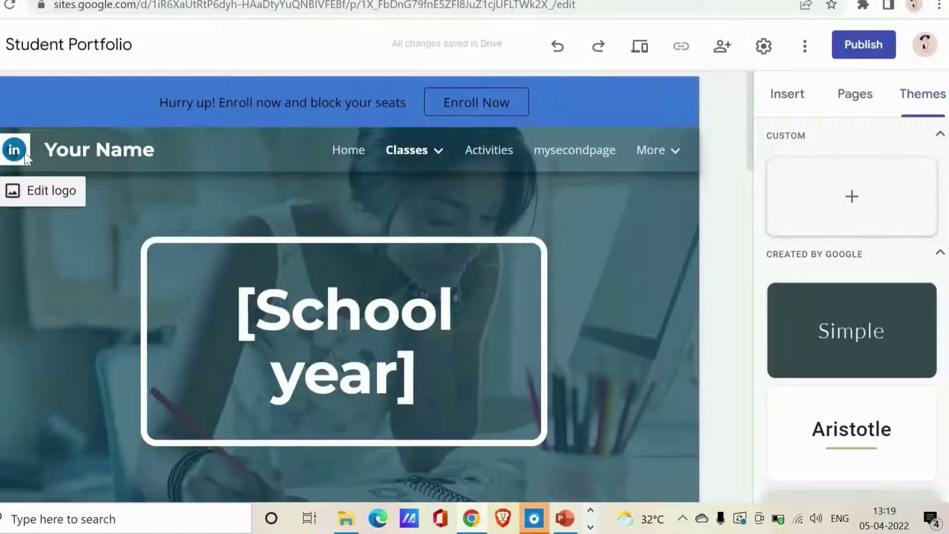
Reopen the site's logo settings and review the alt text, theme colour and favicon options
left_click(69, 154)
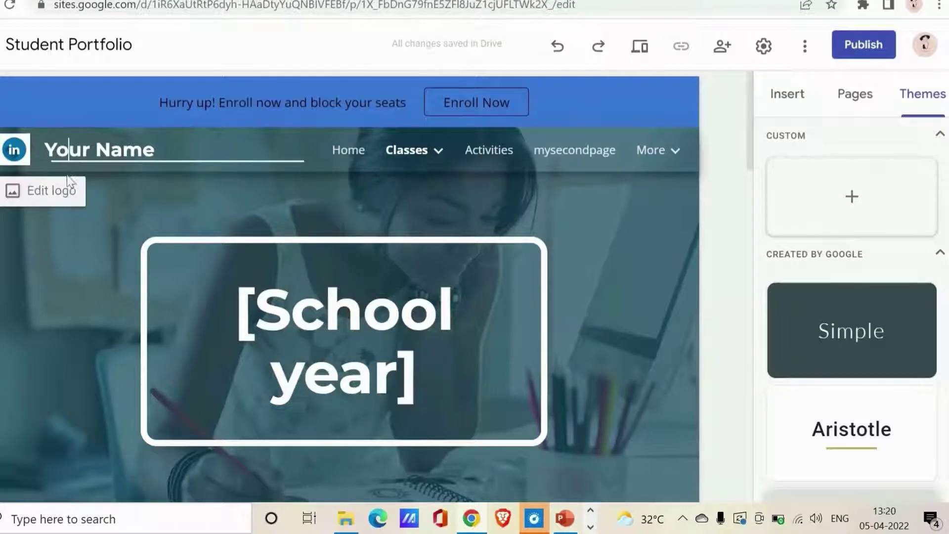
left_click(67, 188)
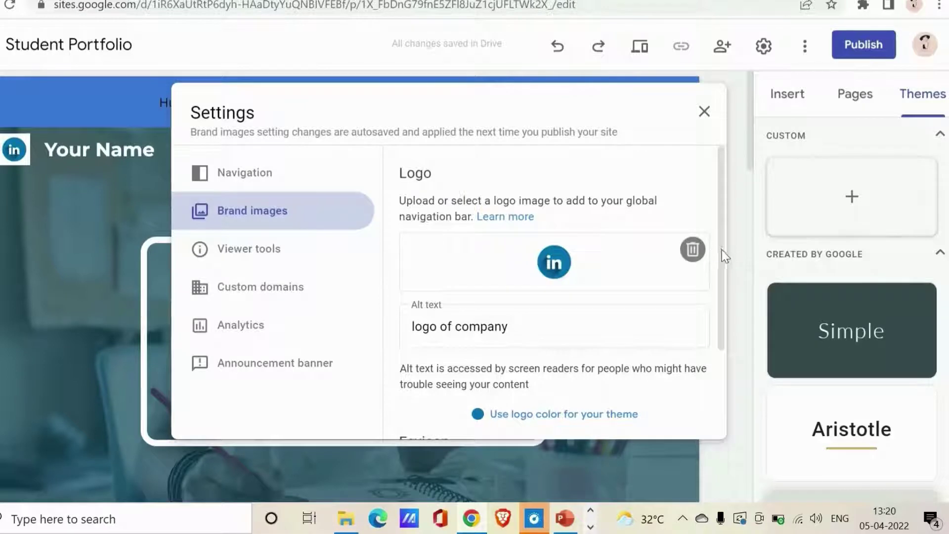
left_click_drag(722, 251, 722, 387)
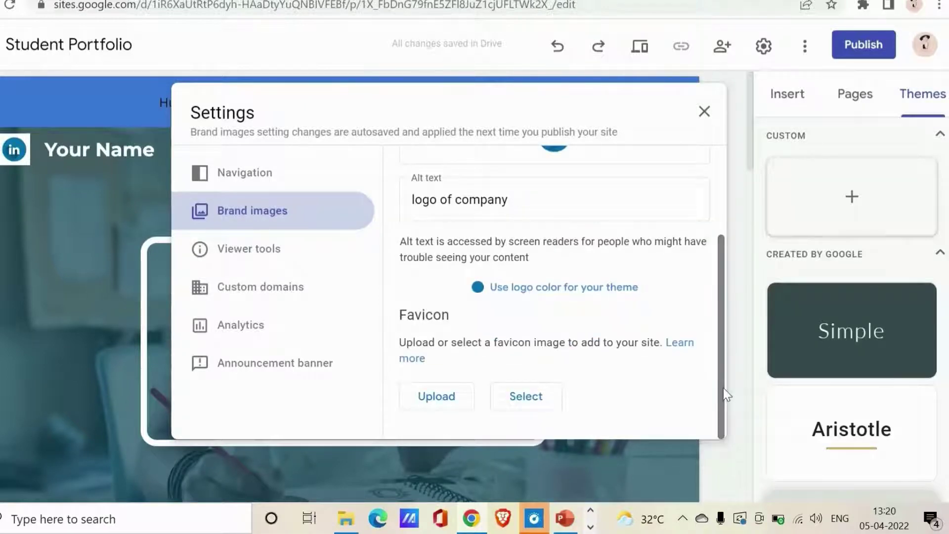
left_click(706, 113)
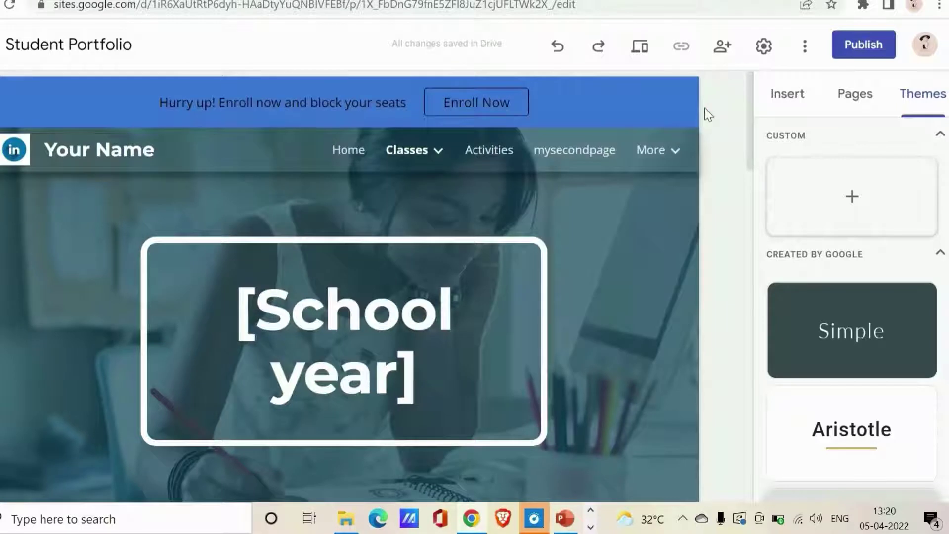
key("shift")
key("shift")
key("shift")
key("shift")
key("shift")
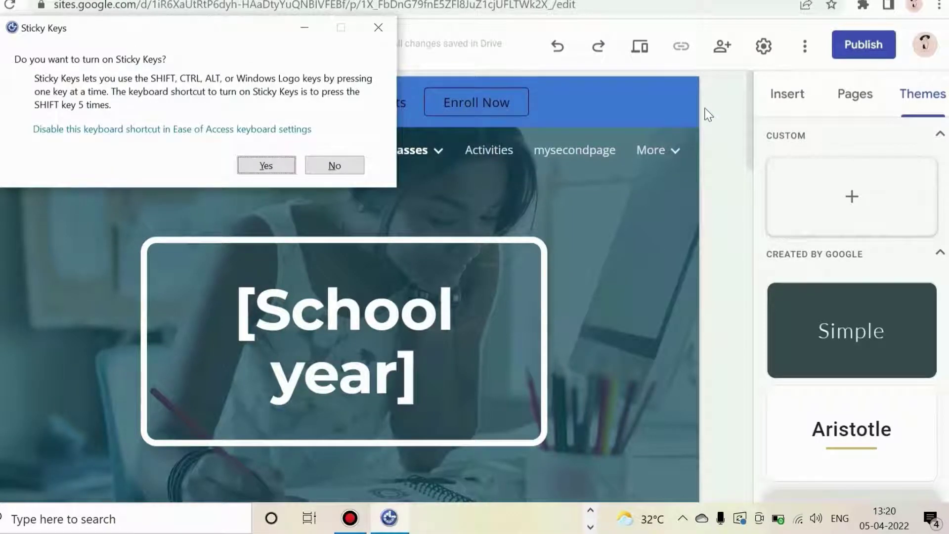
Dismiss the Sticky Keys prompt and open the dialog for embedding web content in the page
left_click(345, 165)
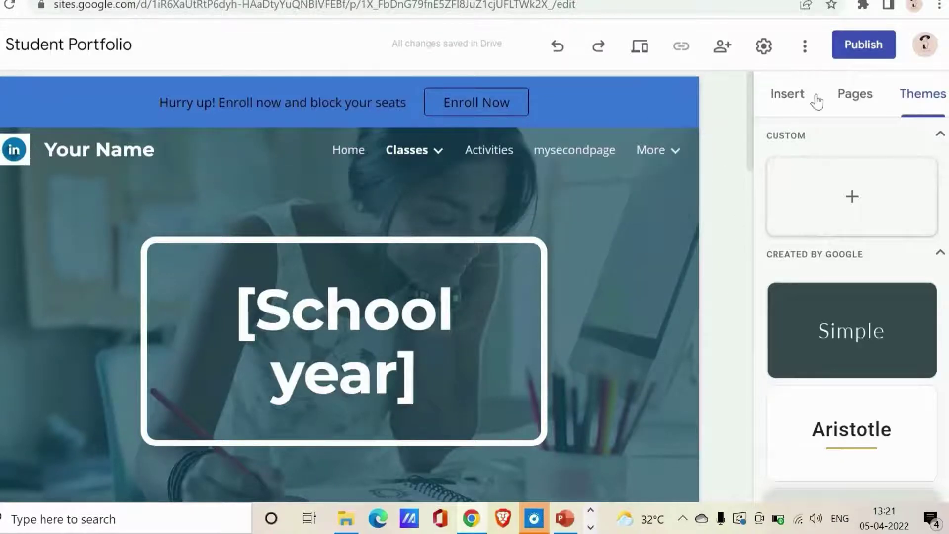
left_click(796, 104)
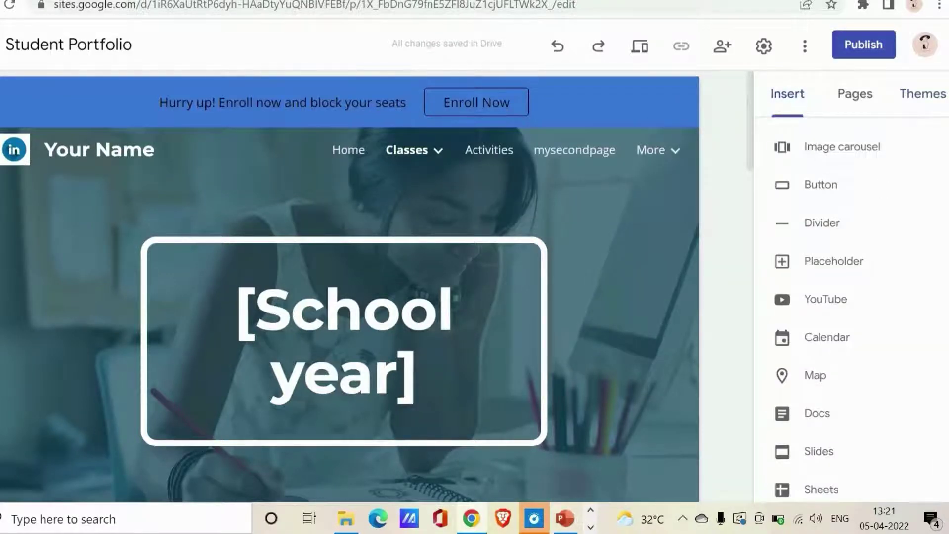
scroll(850, 296, "up", 10)
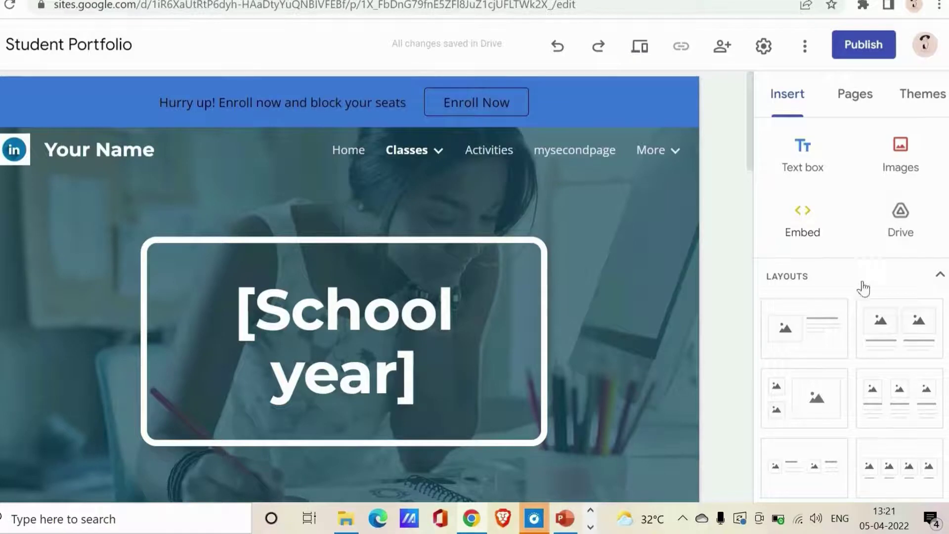
left_click(816, 232)
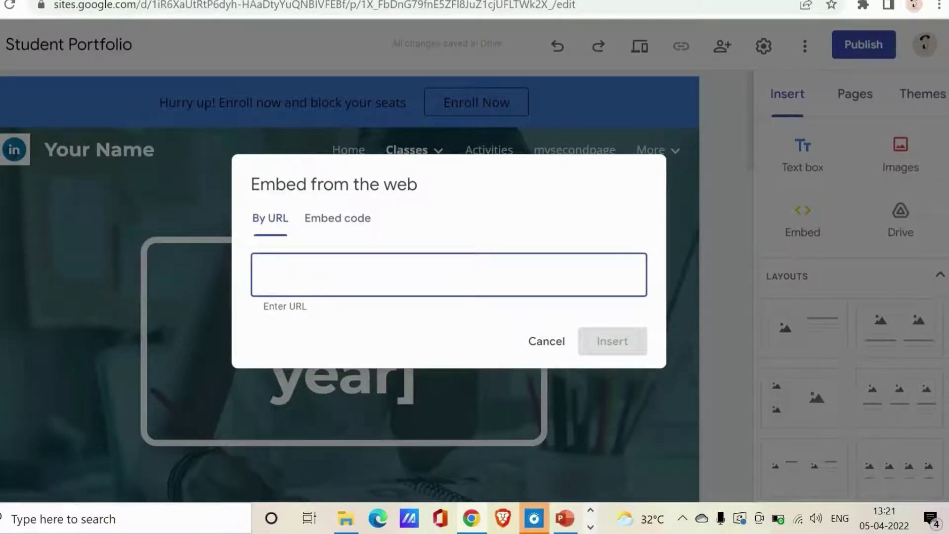
Look through the accessdatas.com article on the scope of Java in future and copy its web address
key("ctrl+t")
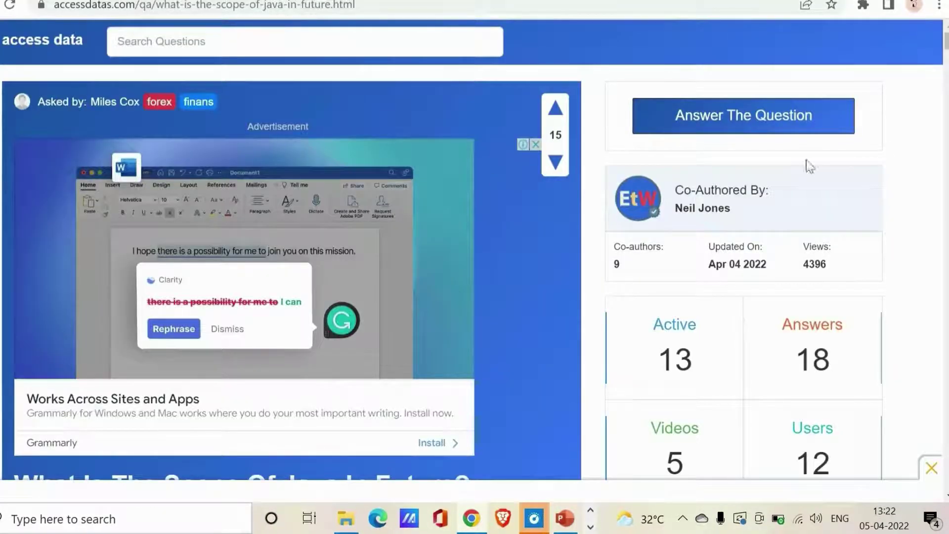
scroll(471, 249, "down", 20)
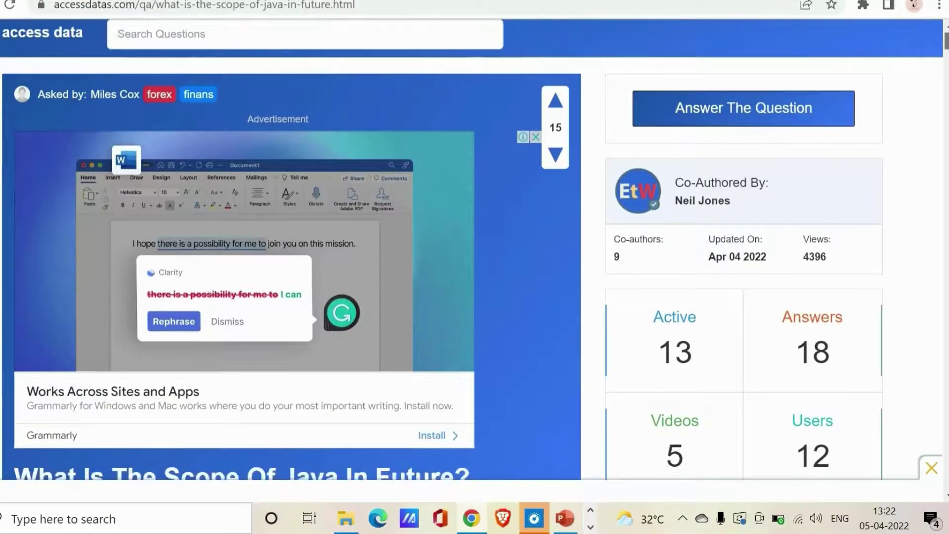
scroll(472, 249, "down", 11)
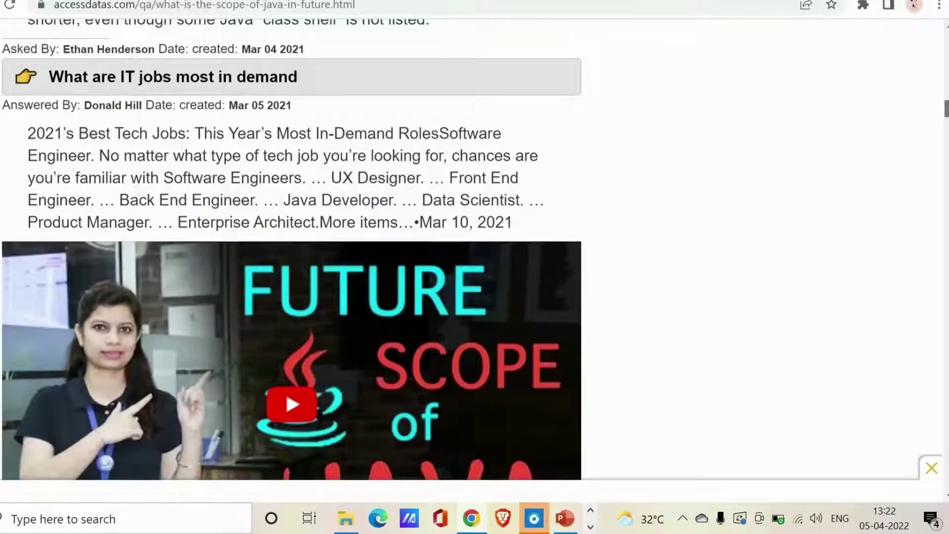
scroll(290, 248, "down", 10)
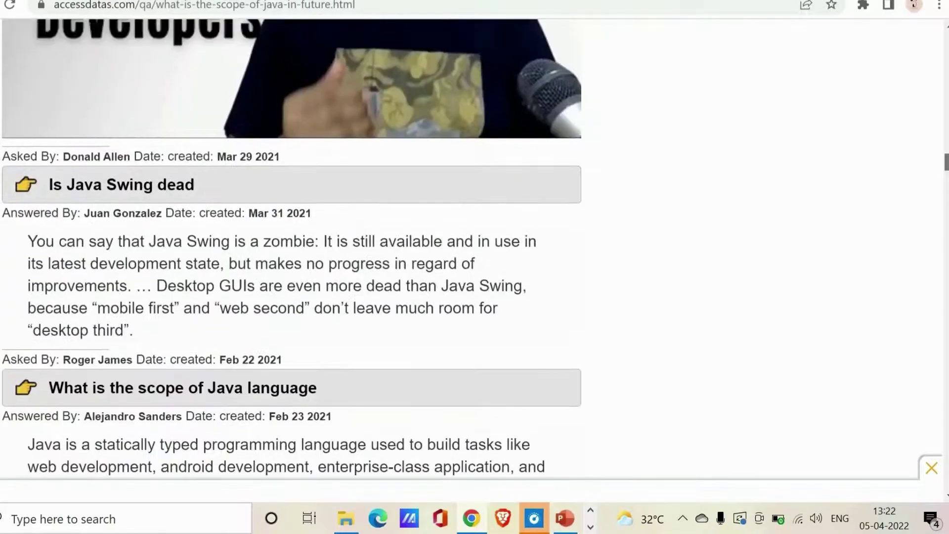
scroll(291, 248, "down", 7)
scroll(291, 248, "up", 20)
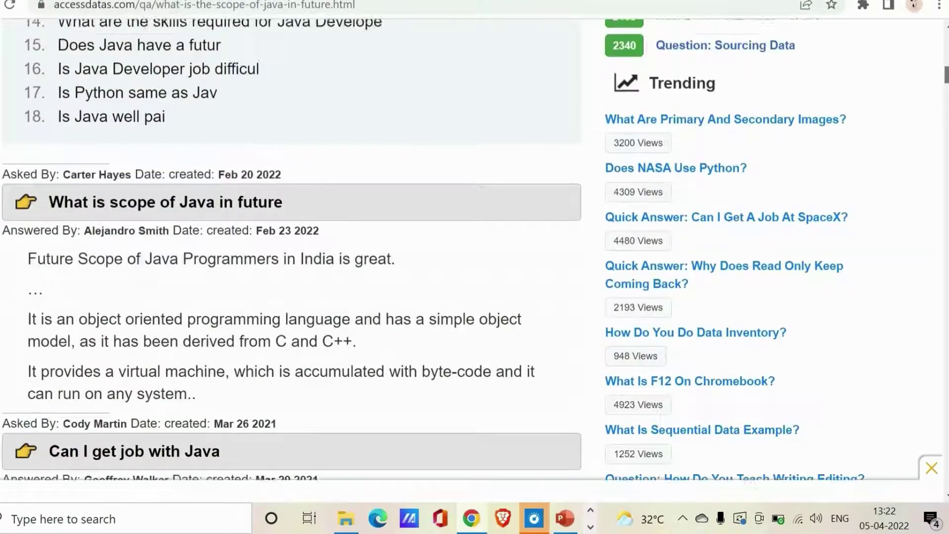
left_click_drag(946, 75, 939, 46)
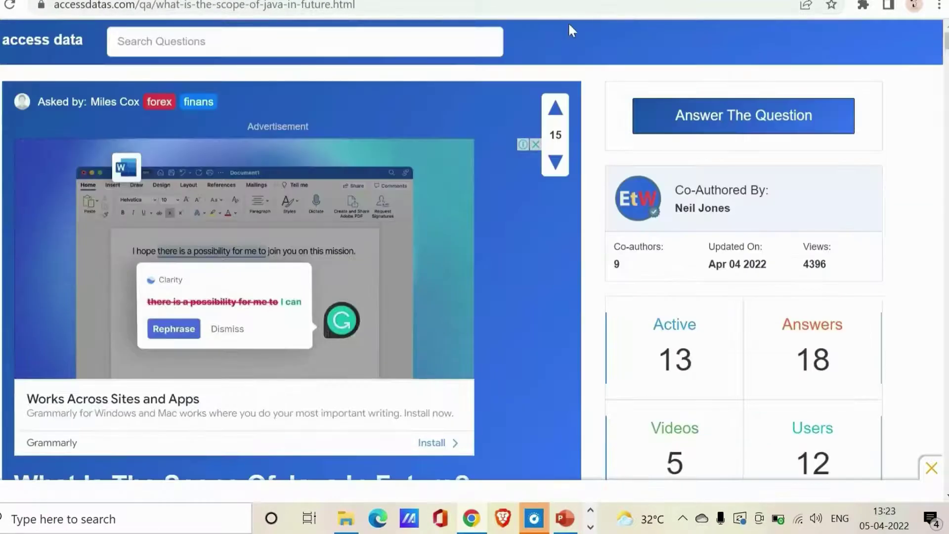
left_click(451, 5)
key("ctrl+c")
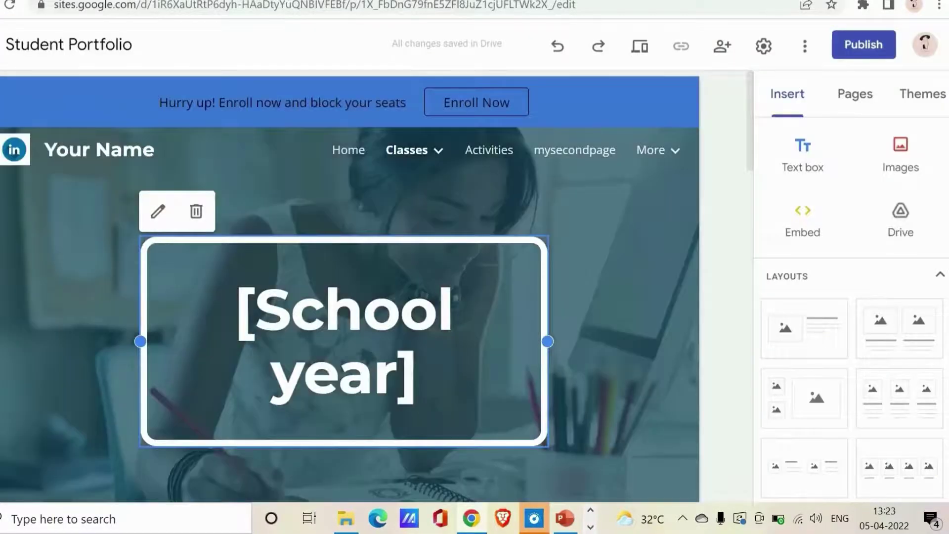
left_click(803, 220)
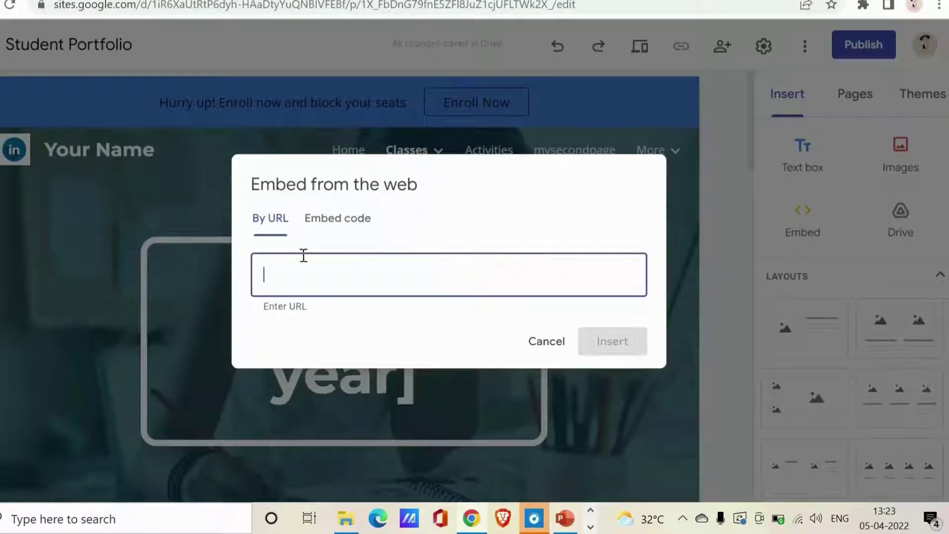
key("ctrl+v")
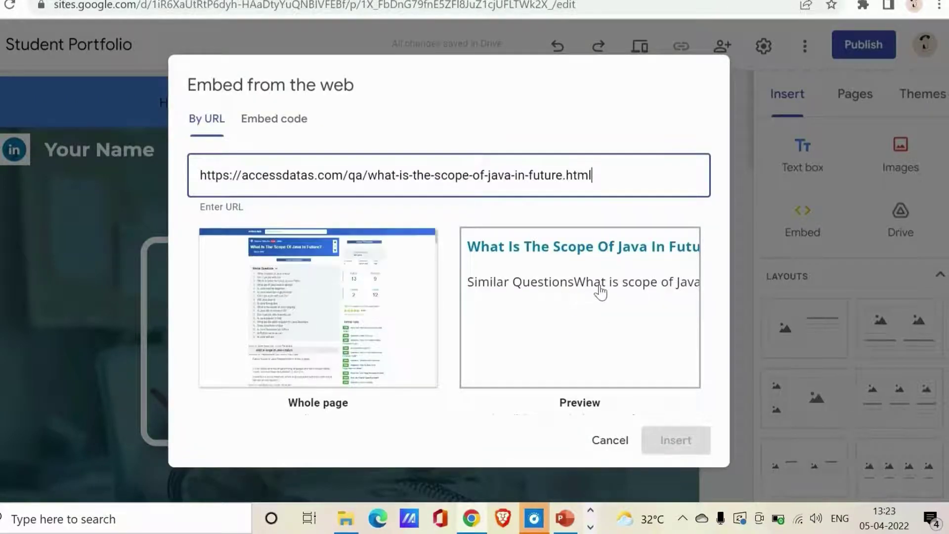
left_click(332, 309)
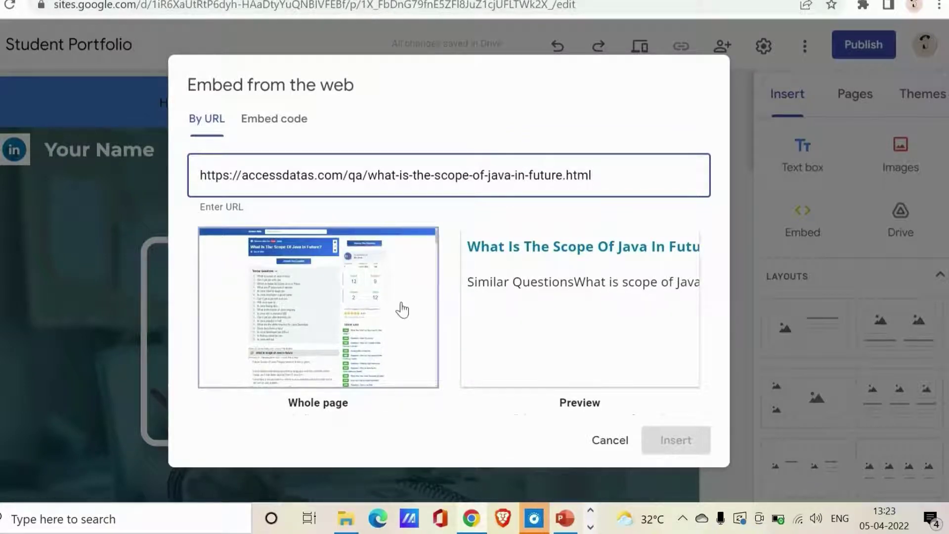
left_click(542, 323)
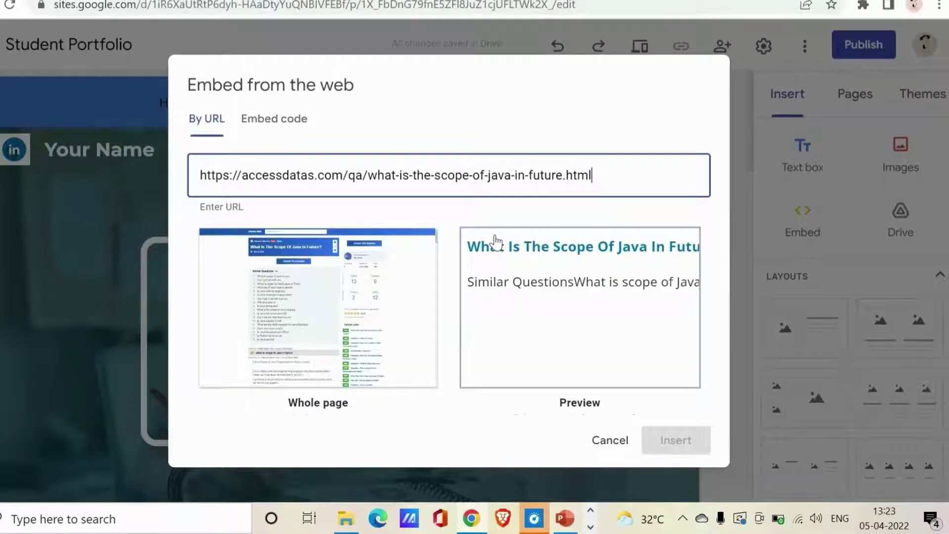
left_click(534, 307)
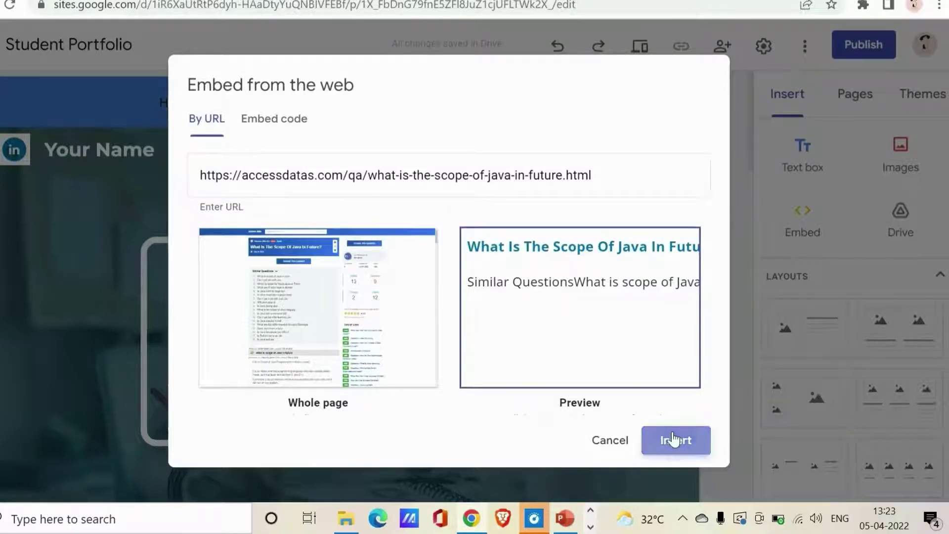
left_click(673, 439)
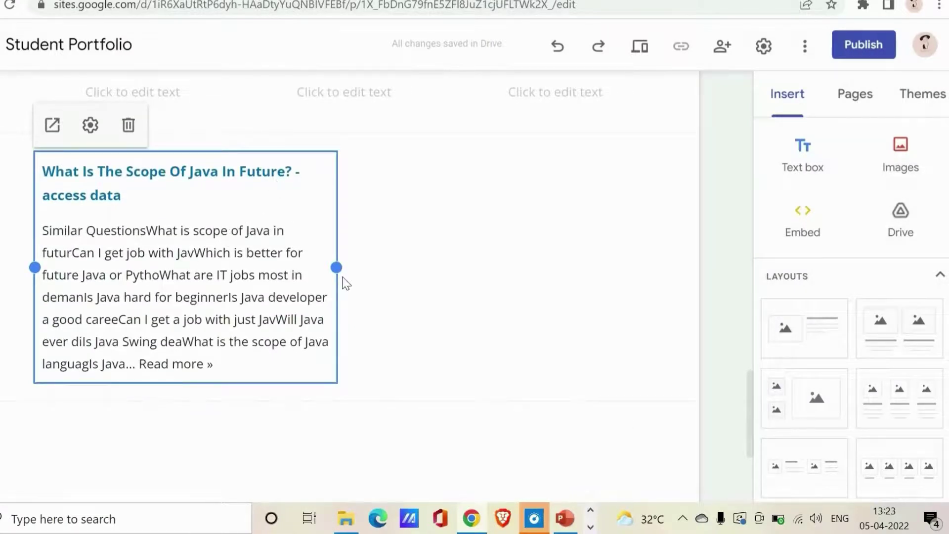
Widen the embedded Java article preview to the full content width and deselect it
left_click(377, 284)
left_click(317, 274)
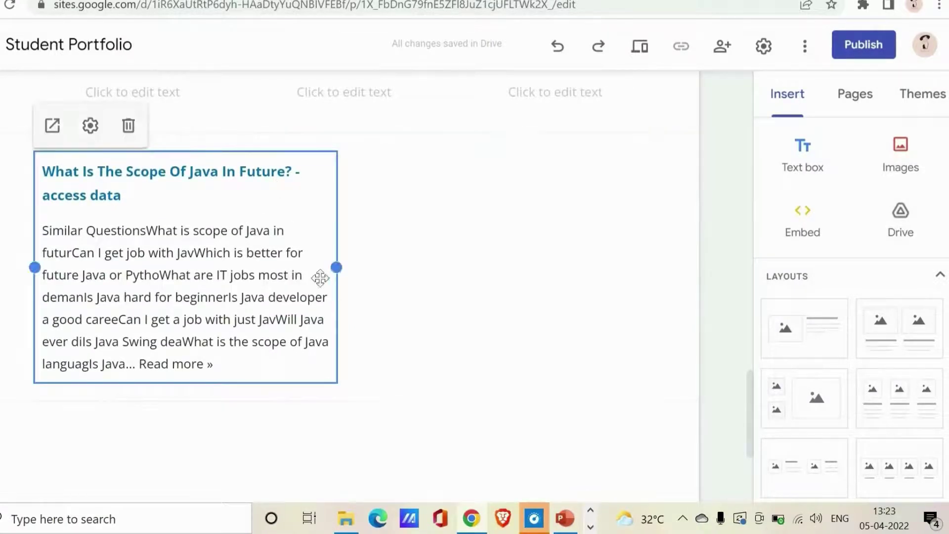
left_click_drag(347, 268, 494, 232)
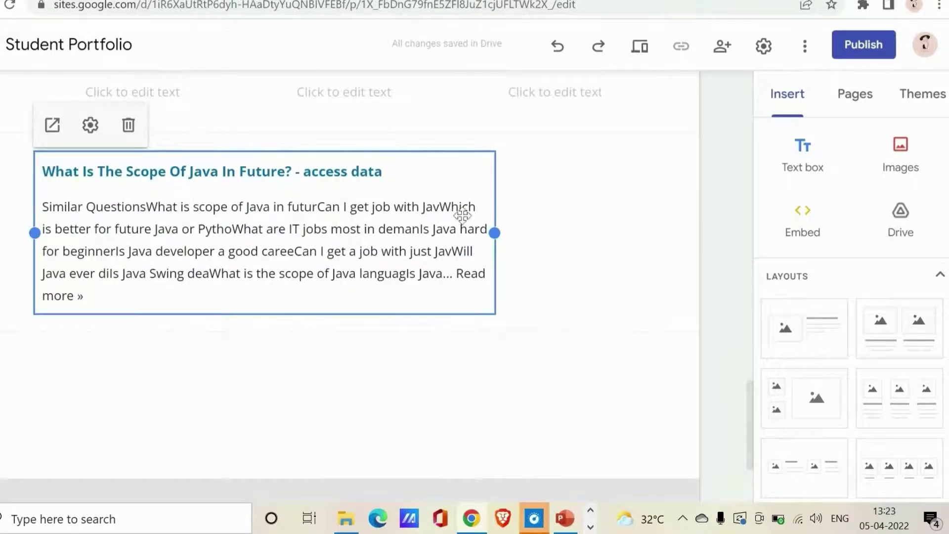
left_click_drag(494, 232, 696, 226)
left_click(344, 333)
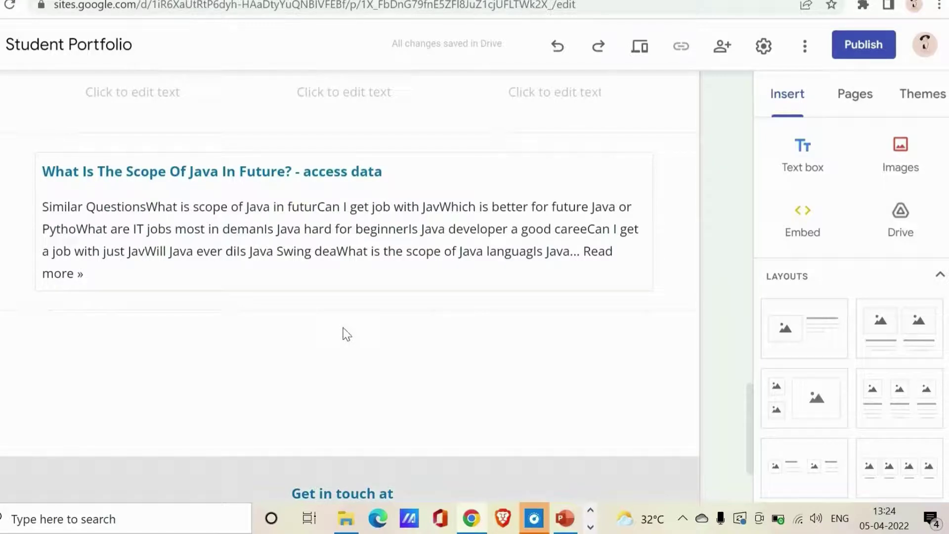
Examine the calendar placeholder and the Classes list higher up the page, and return to the embedded preview
left_click(381, 223)
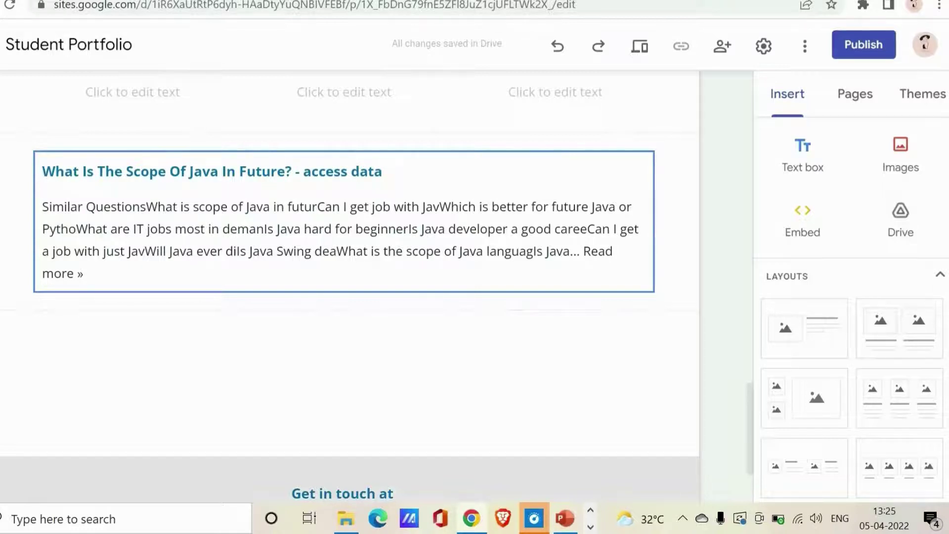
scroll(850, 297, "down", 4)
scroll(850, 297, "up", 4)
left_click_drag(751, 441, 703, 260)
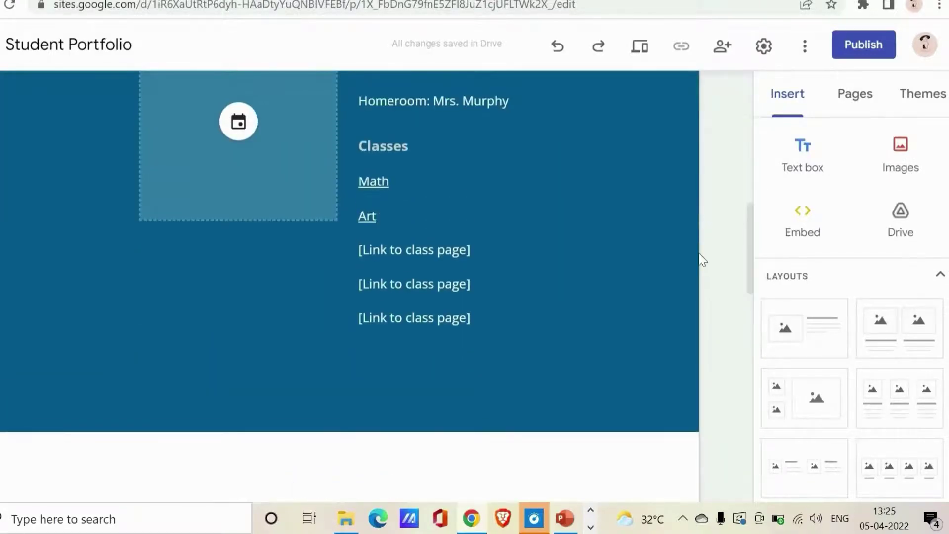
left_click(385, 212)
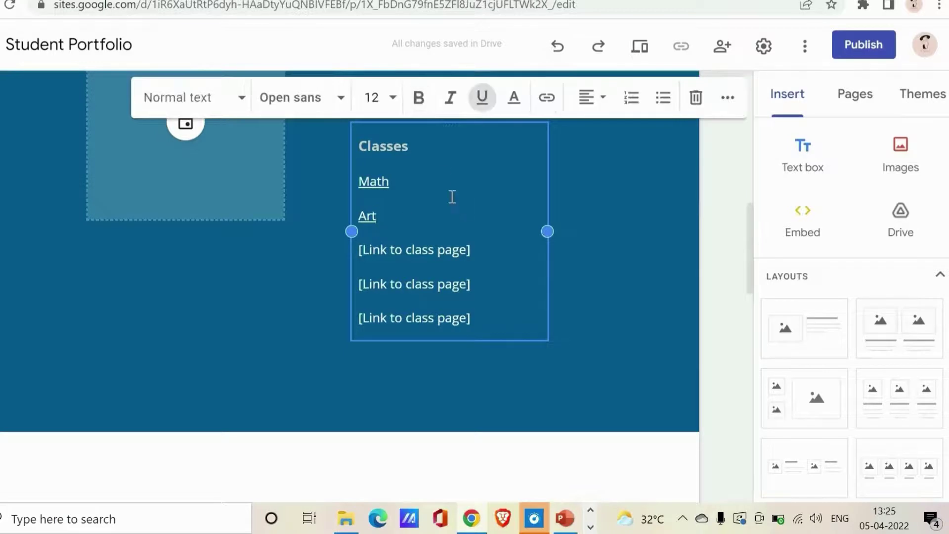
left_click(271, 160)
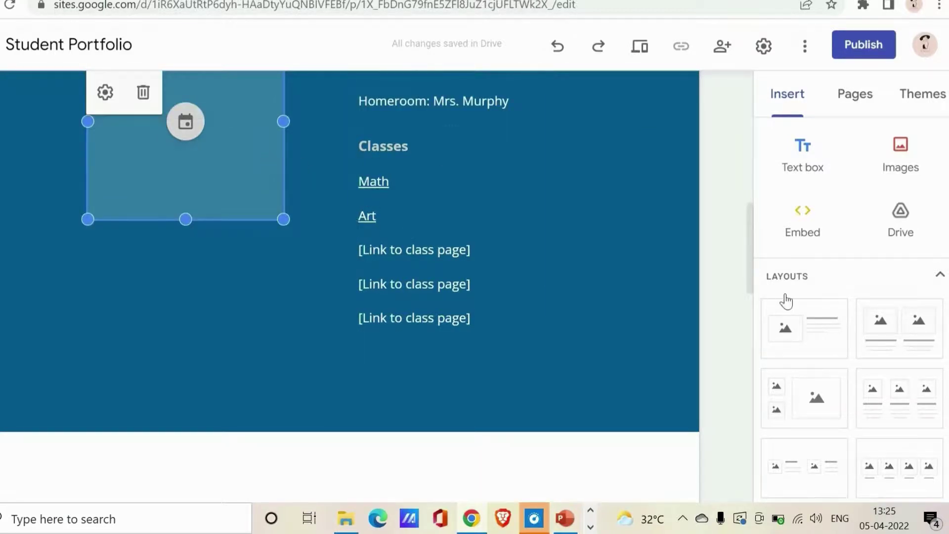
left_click_drag(752, 274, 760, 462)
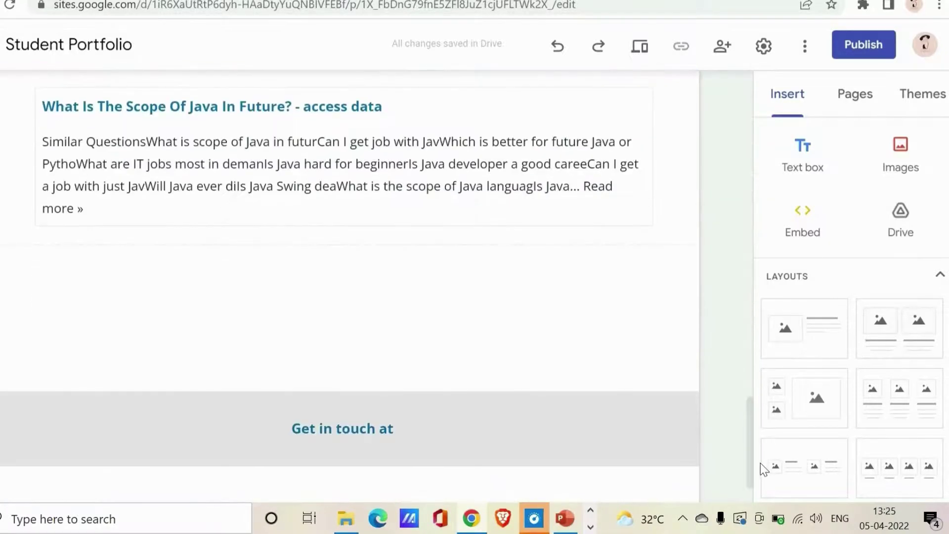
Try to move the embedded Java article preview lower on the page
left_click(420, 165)
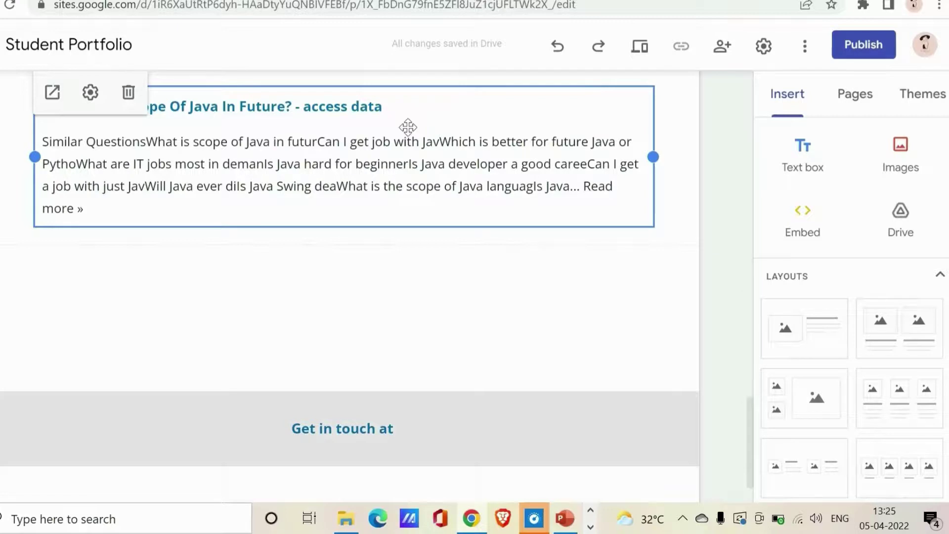
left_click_drag(408, 155, 307, 295)
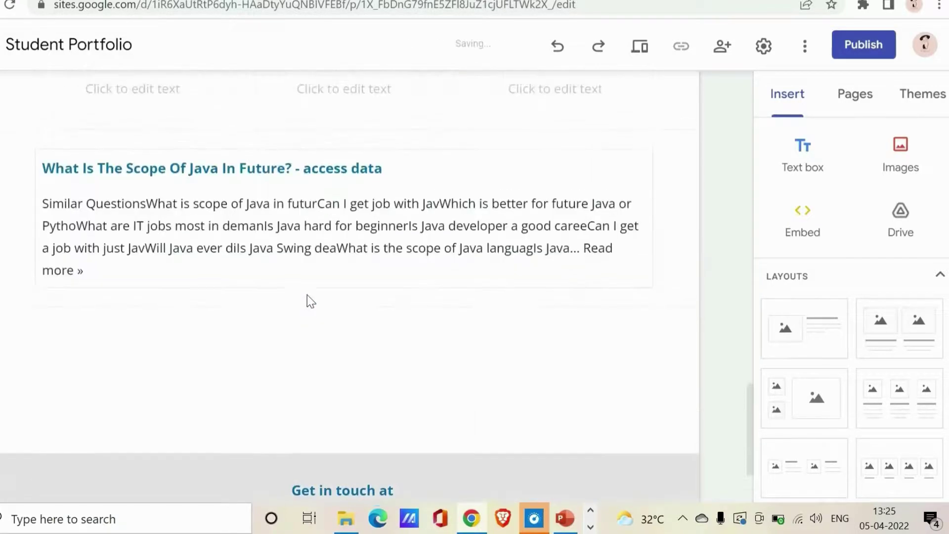
left_click_drag(339, 387, 314, 345)
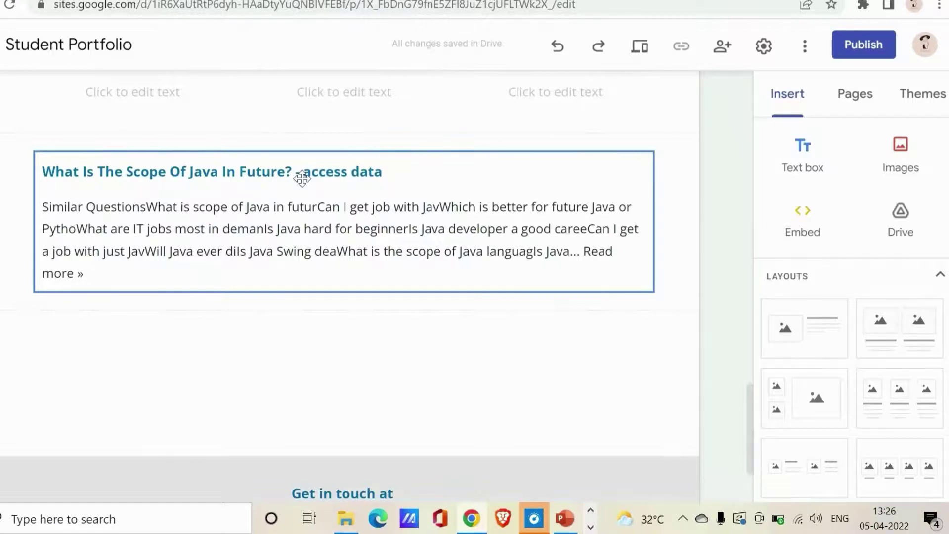
Narrow the embedded article preview in two stages and widen it back to the full content width
left_click(339, 204)
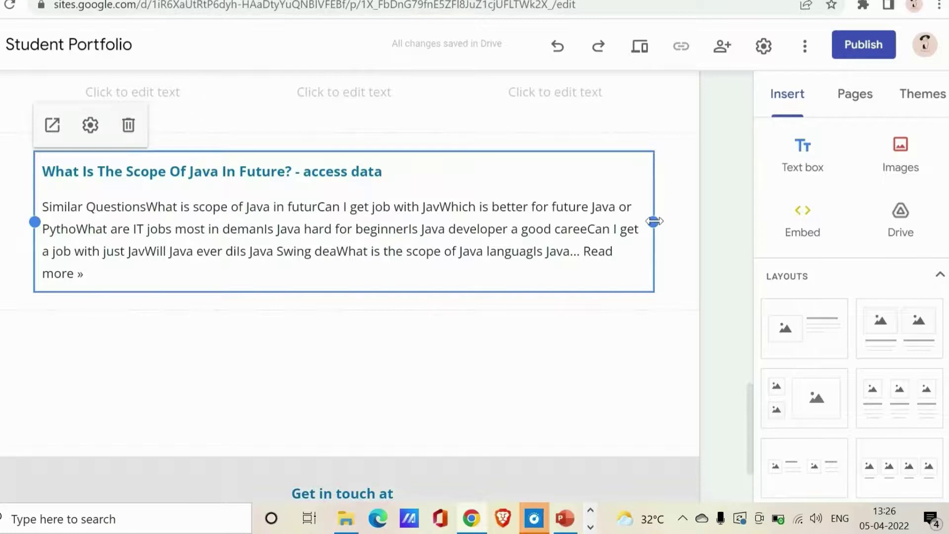
left_click_drag(654, 221, 453, 301)
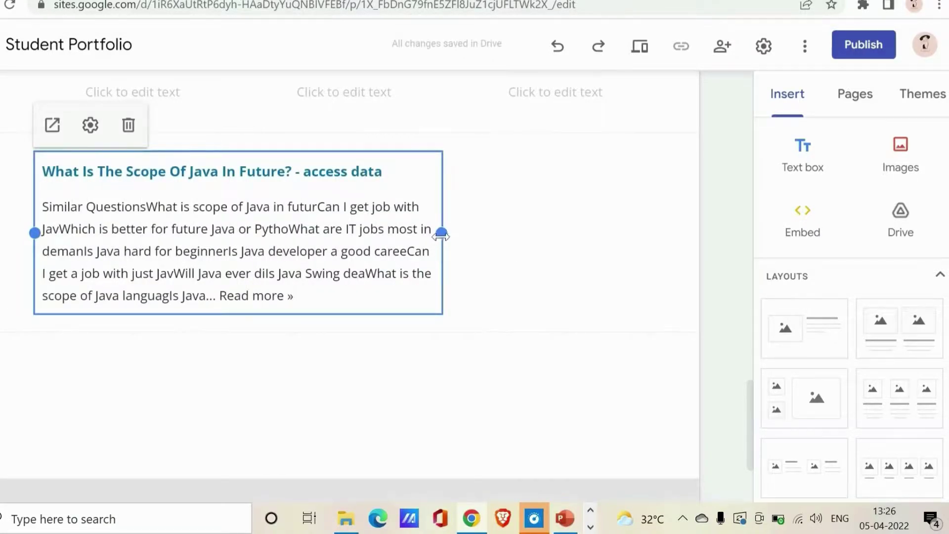
left_click_drag(442, 233, 263, 297)
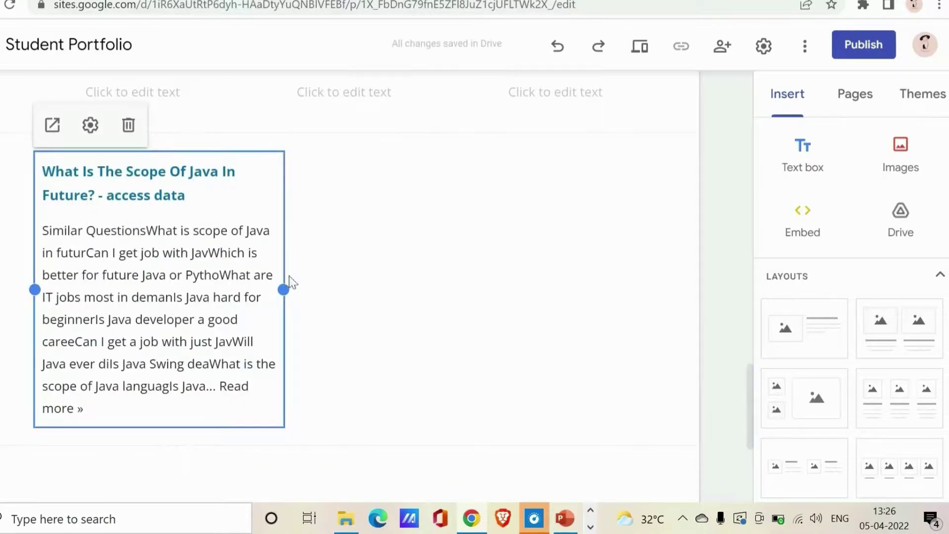
left_click_drag(285, 289, 669, 257)
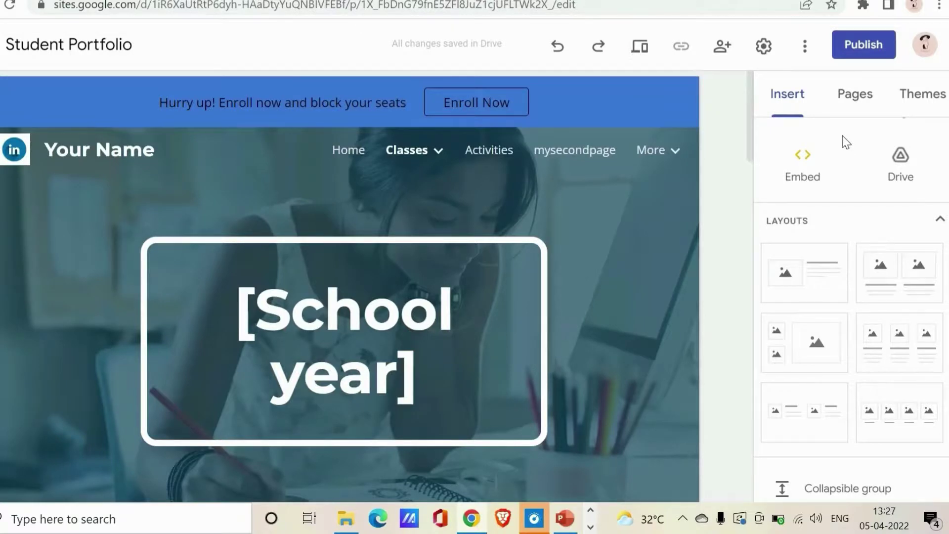
Insert a text box below the embedded Java article preview reading "enroll for java course now!"
scroll(898, 173, "up", 1)
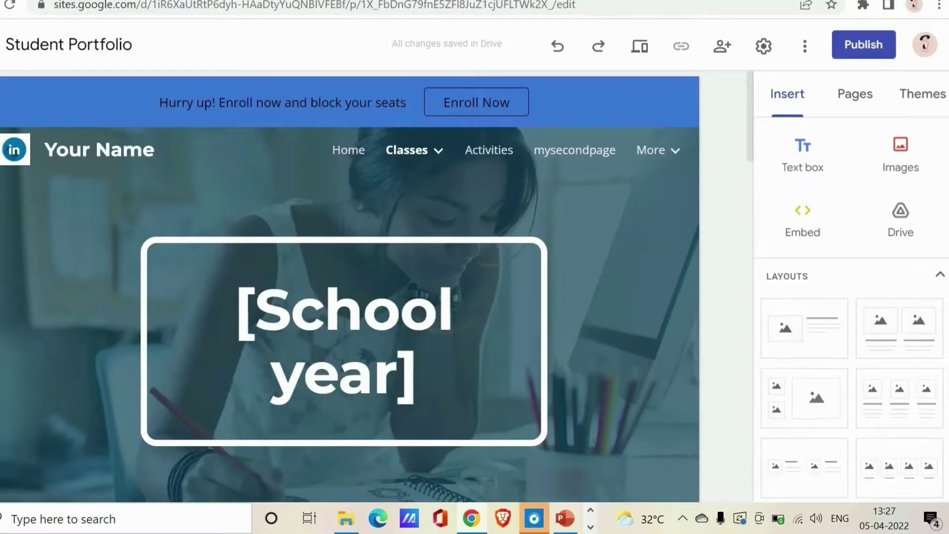
left_click(812, 179)
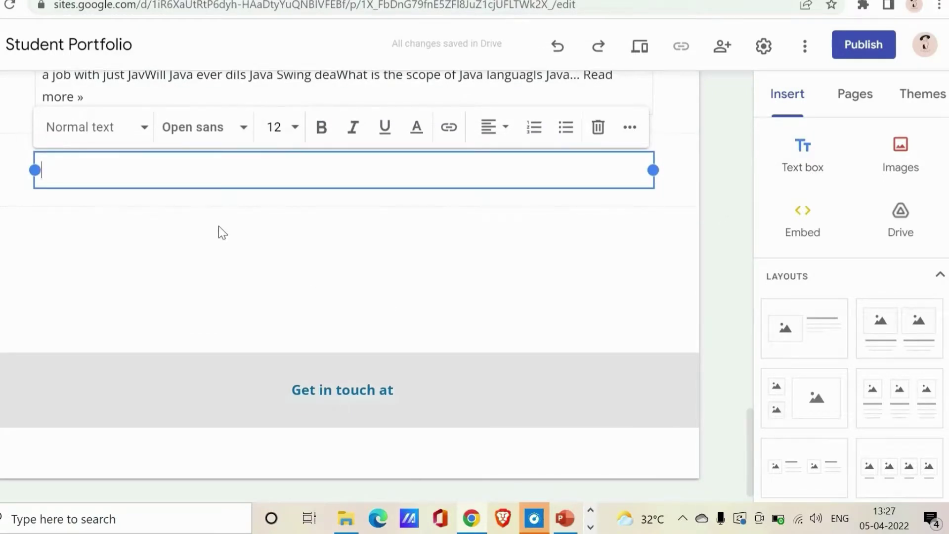
type("enrol")
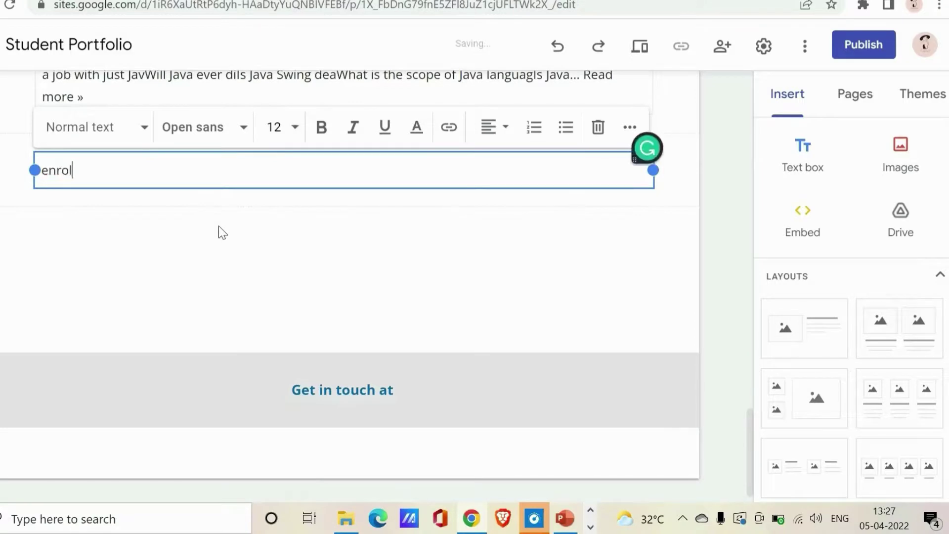
type("l for java corse")
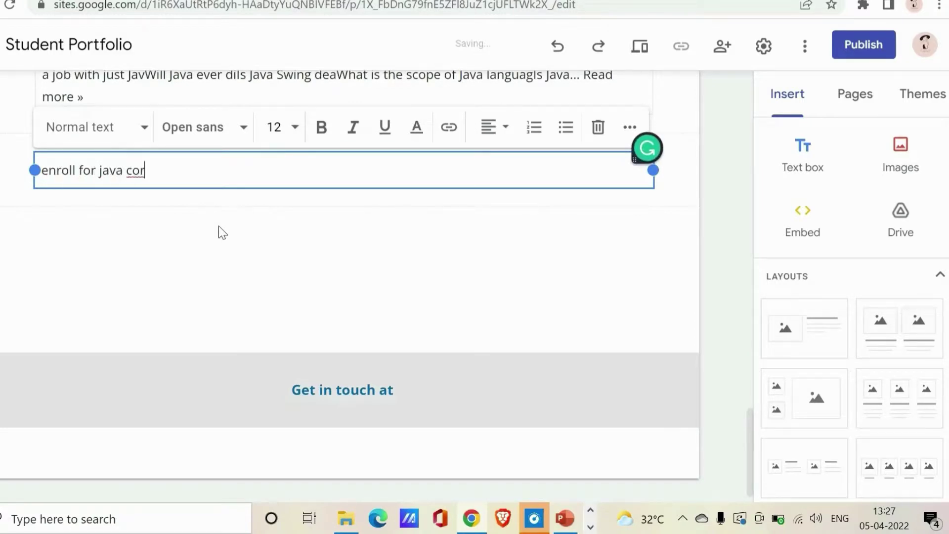
key("BackSpace")
key("BackSpace")
key("BackSpace")
type("urse now!")
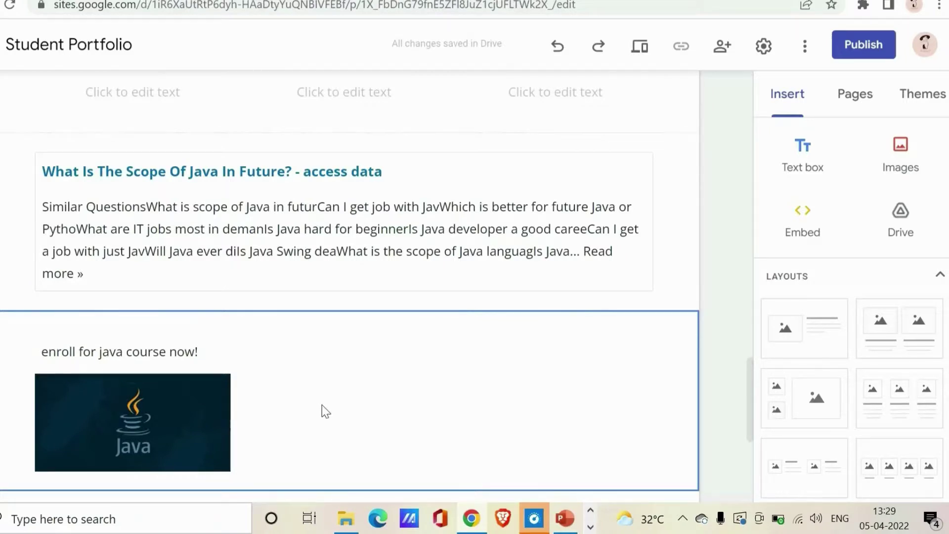
Move the embedded Java article preview up above the Highlights section and return it to just below the three-column placeholders
key("Up")
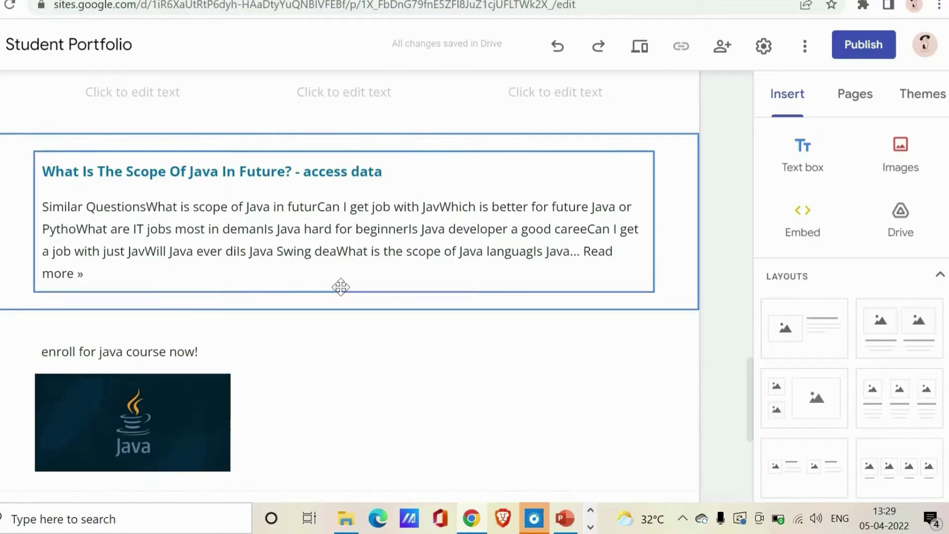
left_click(339, 284)
key("Up")
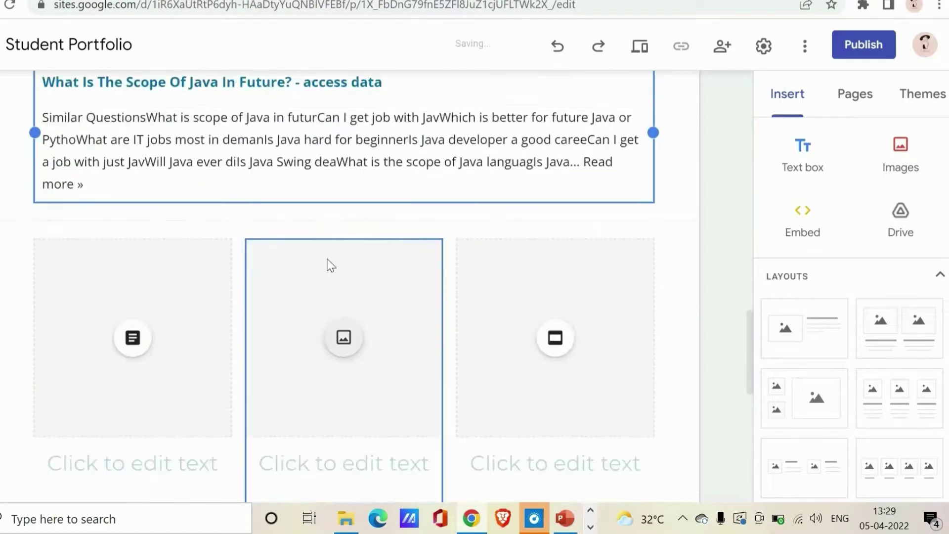
key("Down")
key("Up")
key("Up")
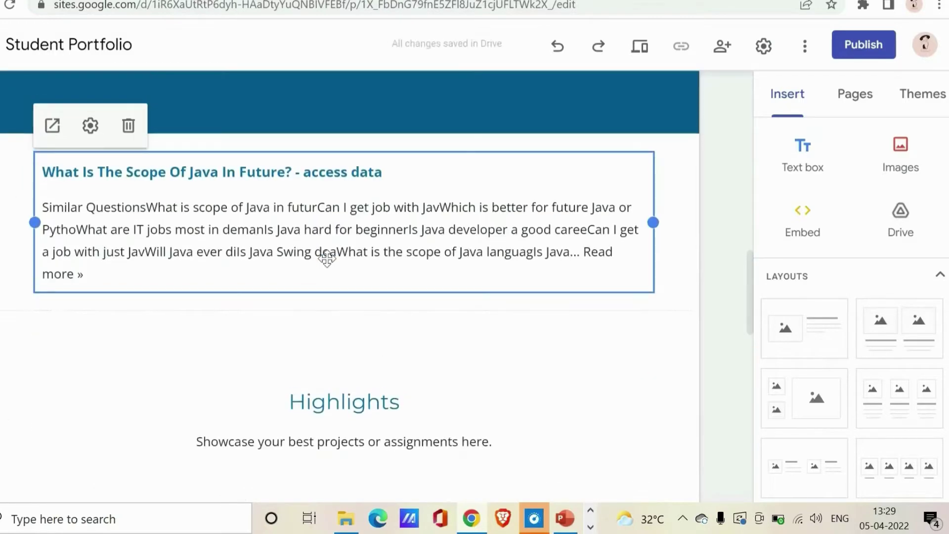
key("Down")
key("Down")
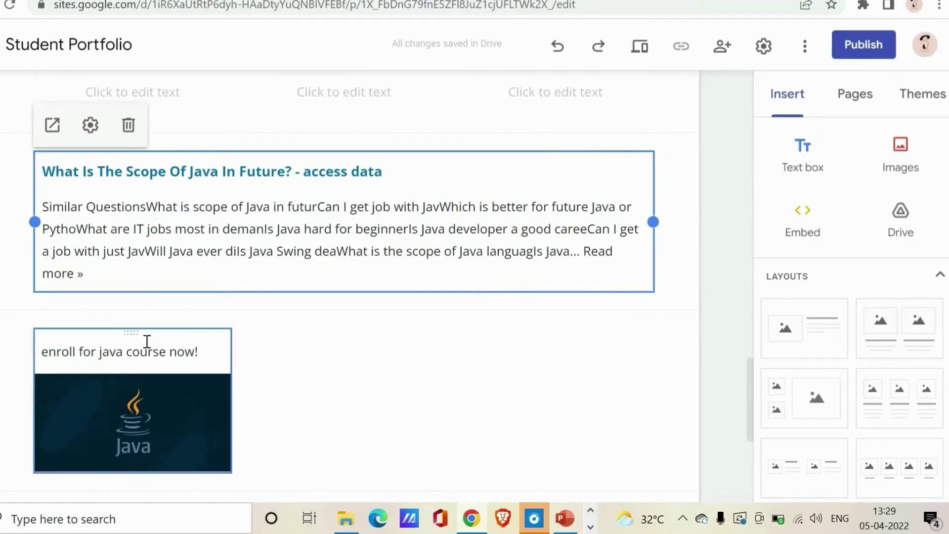
Separate the "enroll for java course now!" text from the Java image group and place it in its own section below the image
left_click(125, 385)
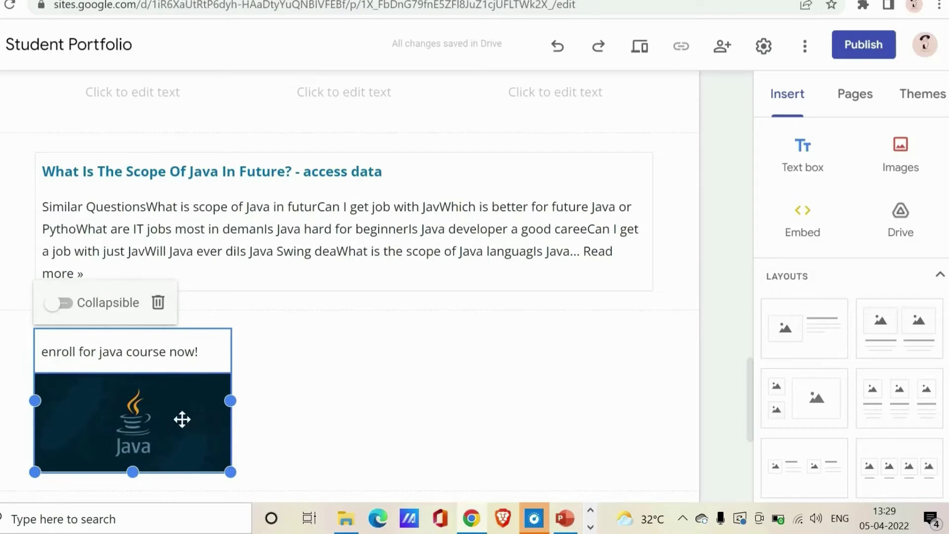
left_click(173, 350)
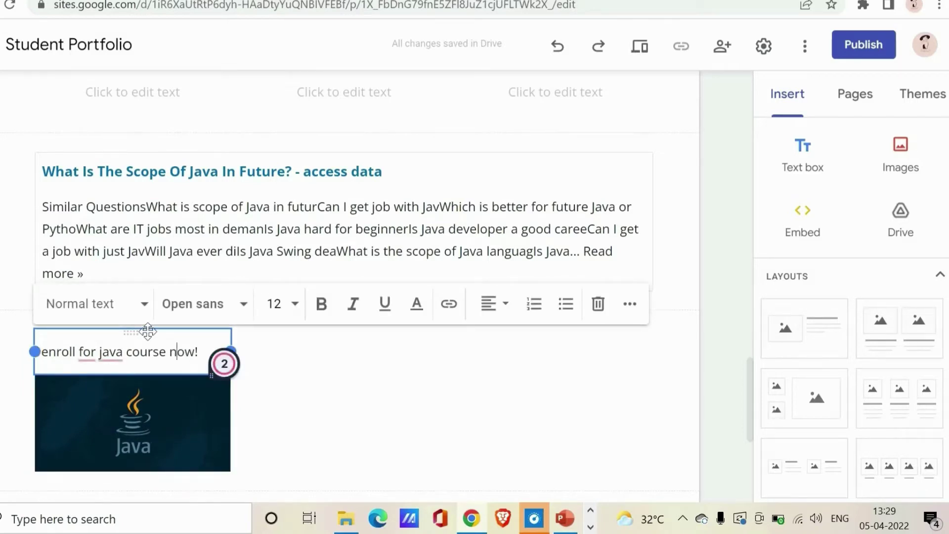
left_click_drag(147, 330, 158, 302)
left_click(152, 310)
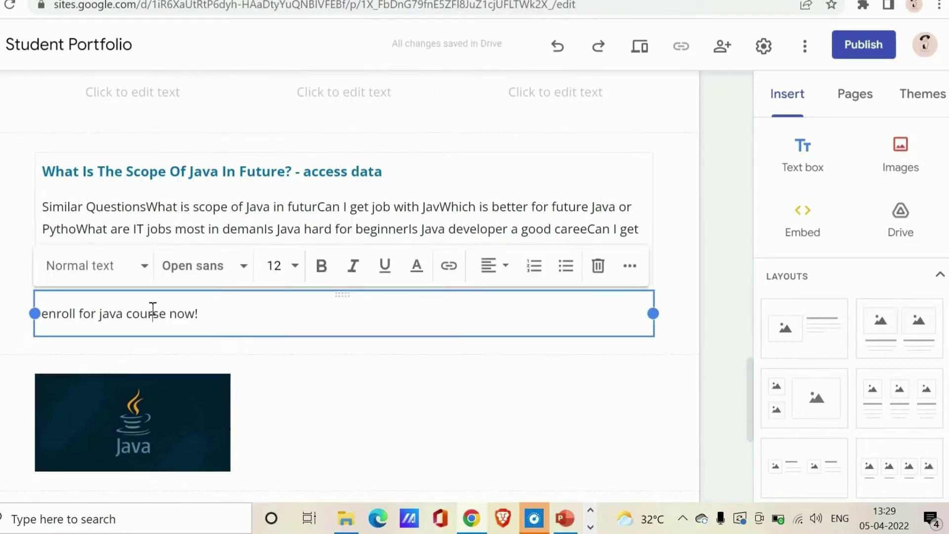
left_click_drag(140, 295, 146, 227)
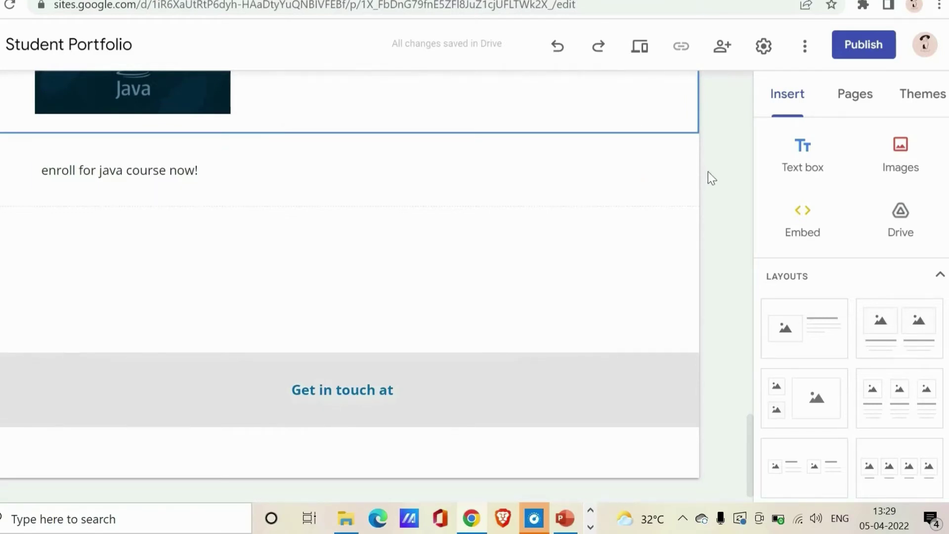
scroll(708, 171, "up", 6)
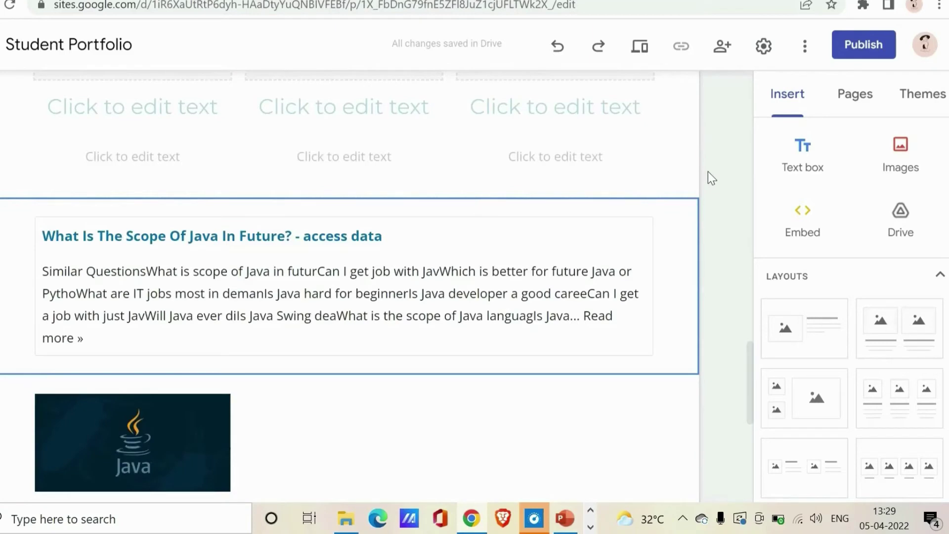